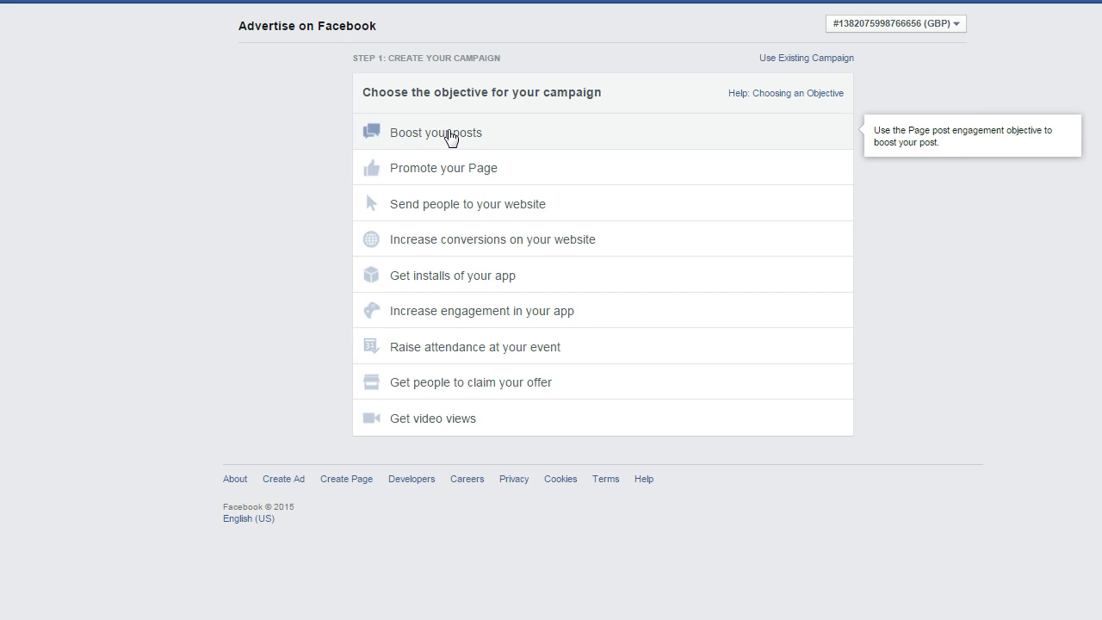
pyautogui.click(474, 210)
pyautogui.click(919, 285)
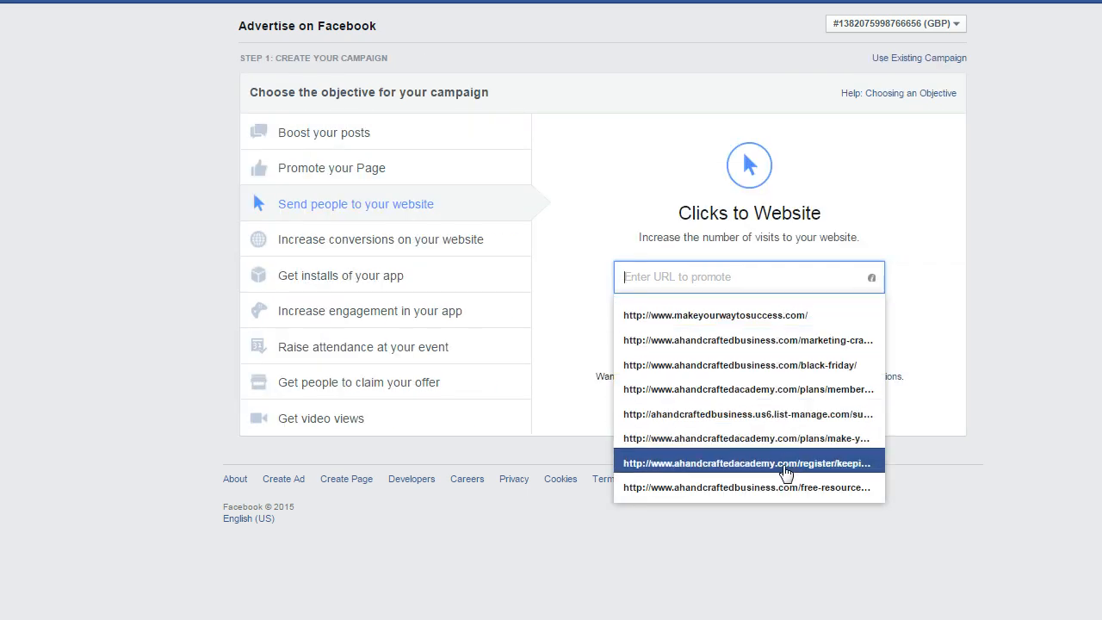
pyautogui.click(755, 315)
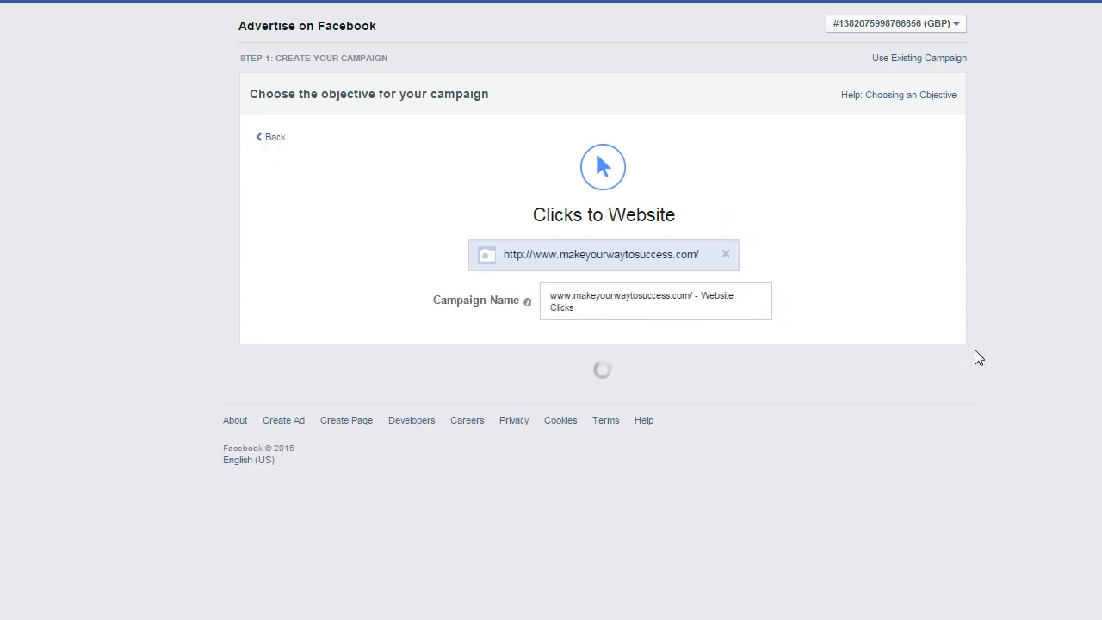
# - Replace United States with United Kingdom as the target location of the ad set
pyautogui.scroll(-3, 1025, 366)
pyautogui.scroll(-1, 1043, 359)
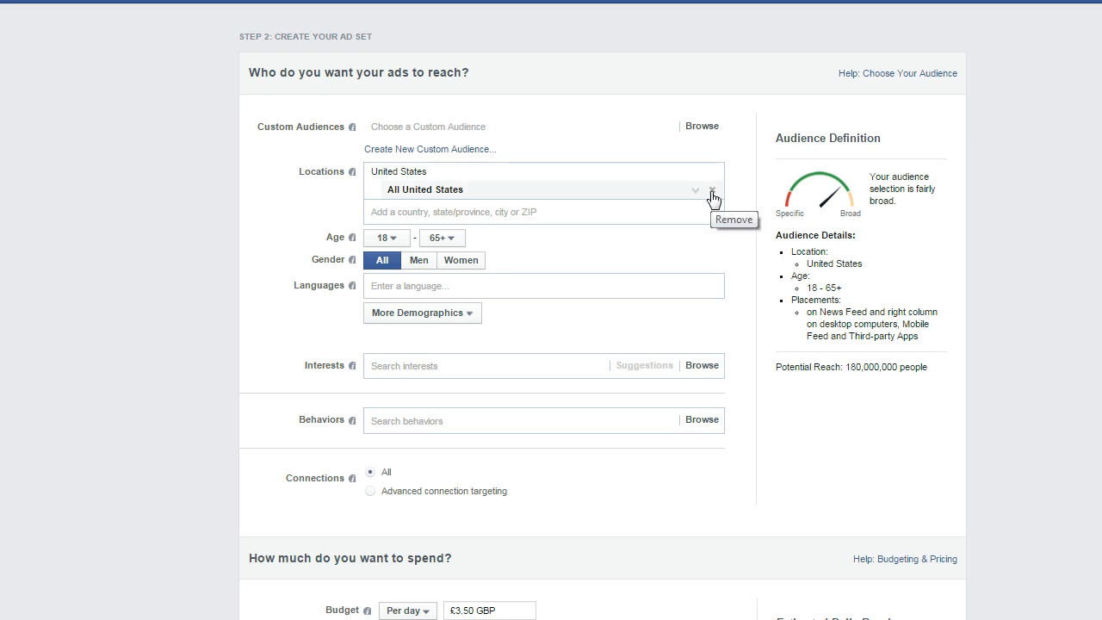
pyautogui.click(712, 191)
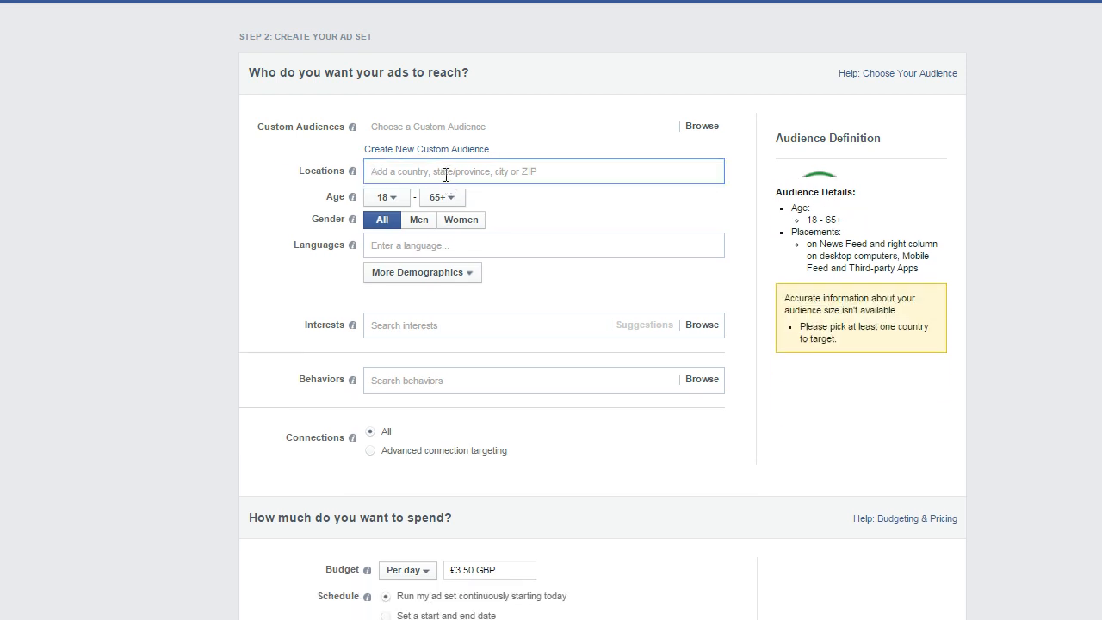
pyautogui.write('United ')
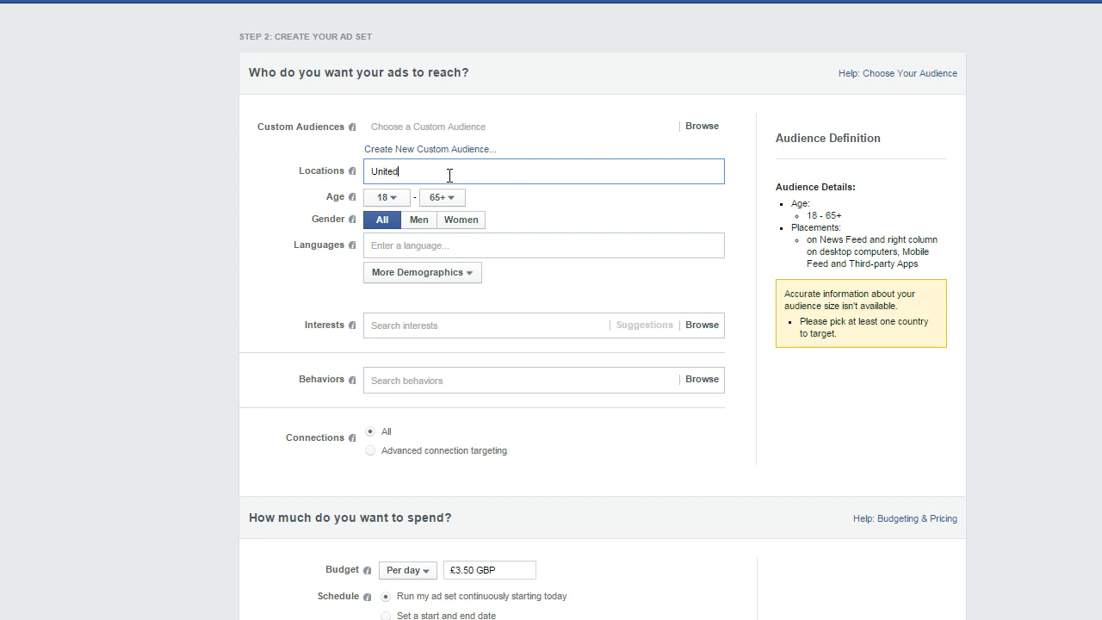
pyautogui.write('Kingdom')
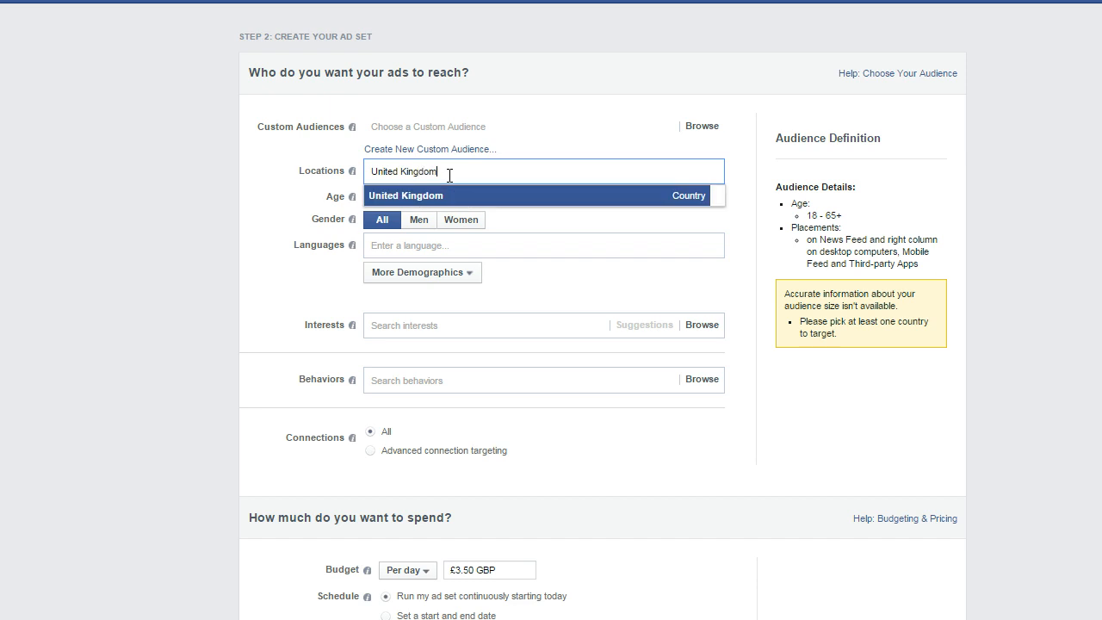
pyautogui.click(459, 203)
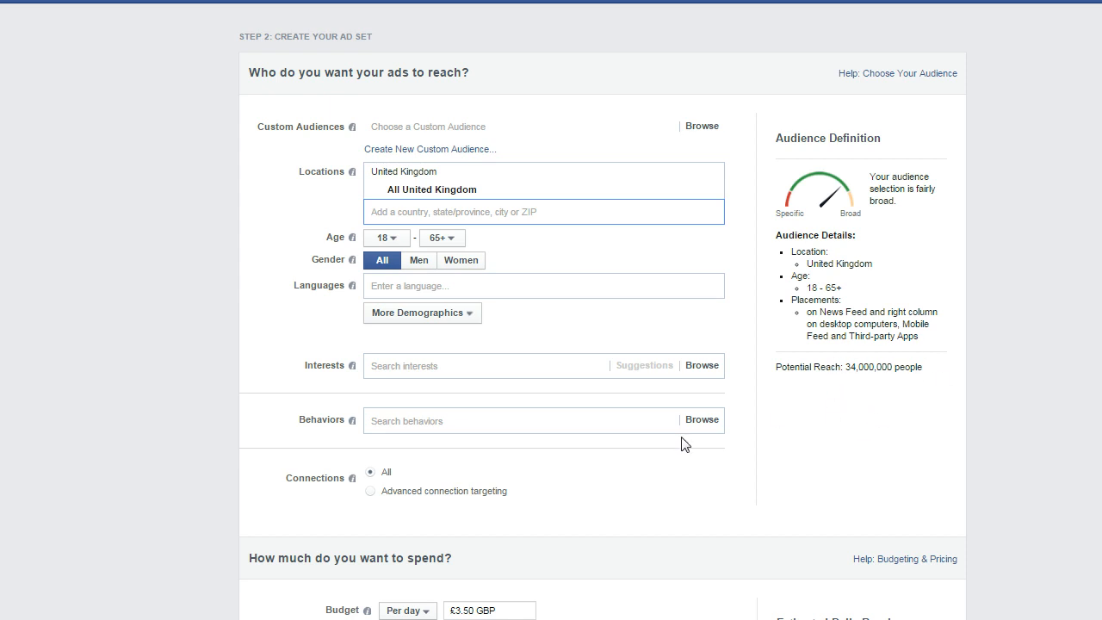
# - Set the target audience's age range to 30–55 and its gender to Women
pyautogui.click(396, 239)
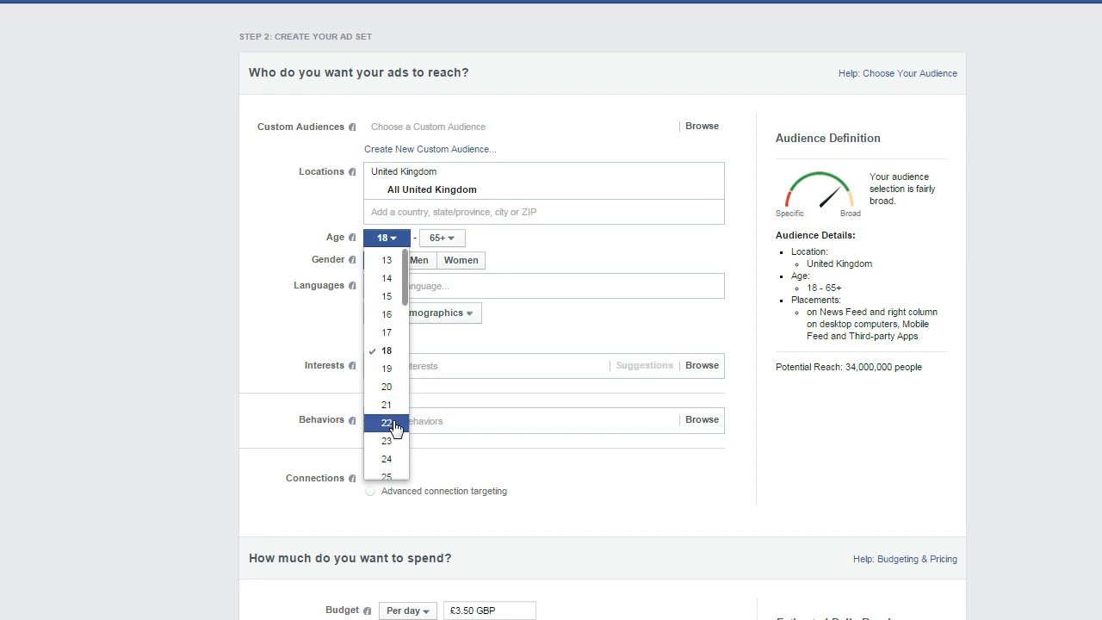
pyautogui.scroll(-3, 404, 387)
pyautogui.click(398, 395)
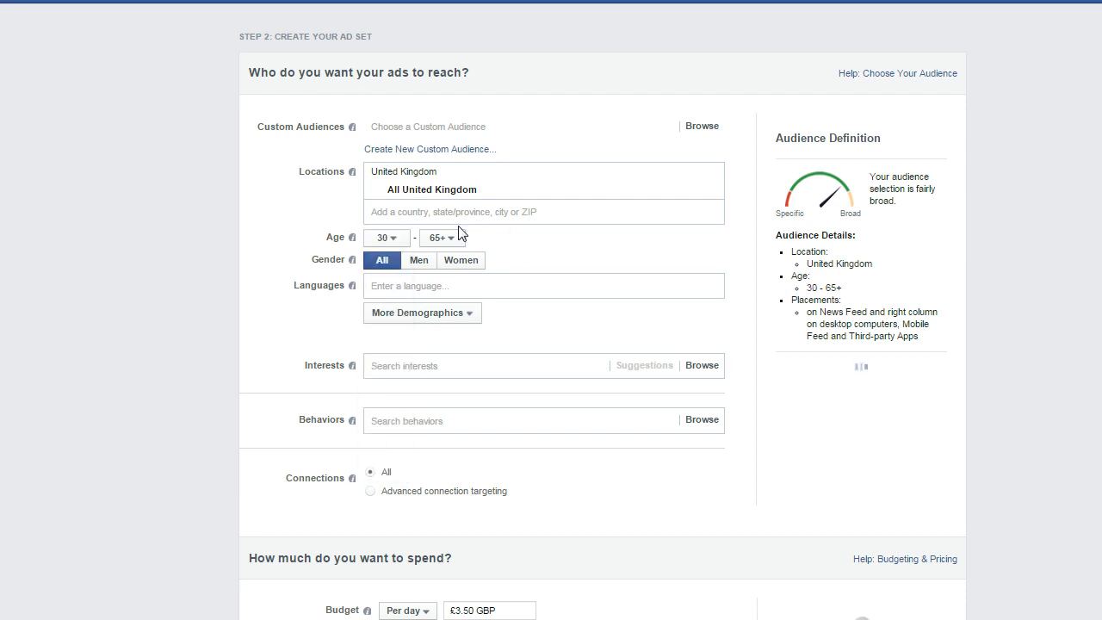
pyautogui.click(453, 239)
pyautogui.scroll(-8, 461, 413)
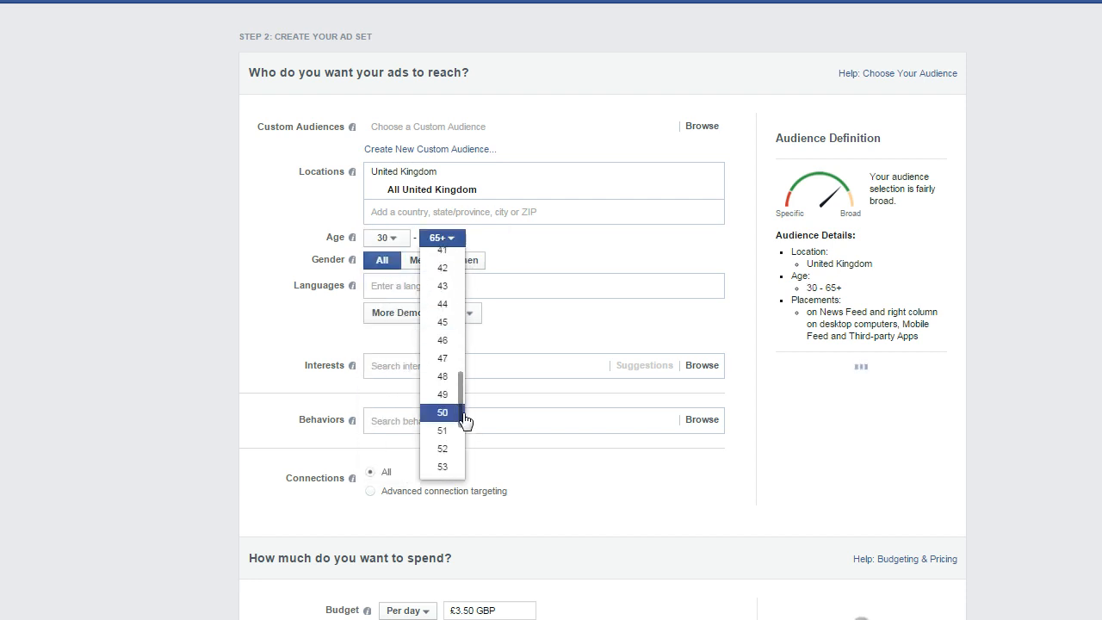
pyautogui.scroll(-2, 443, 379)
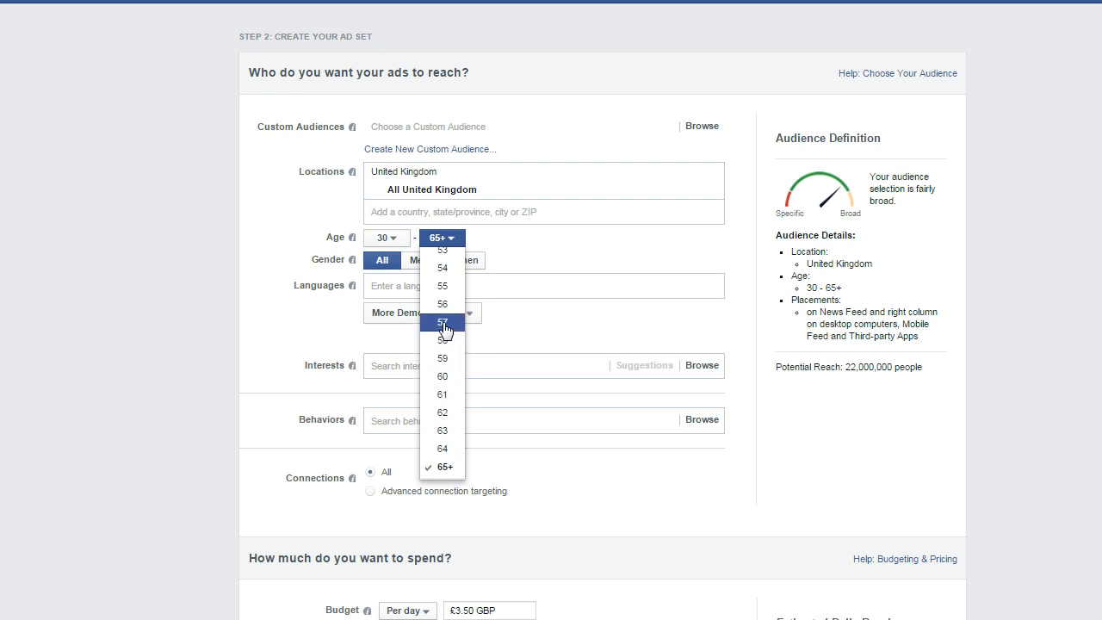
pyautogui.click(440, 287)
pyautogui.click(460, 260)
# - Add English (All) as the audience language
pyautogui.click(500, 286)
pyautogui.write('e')
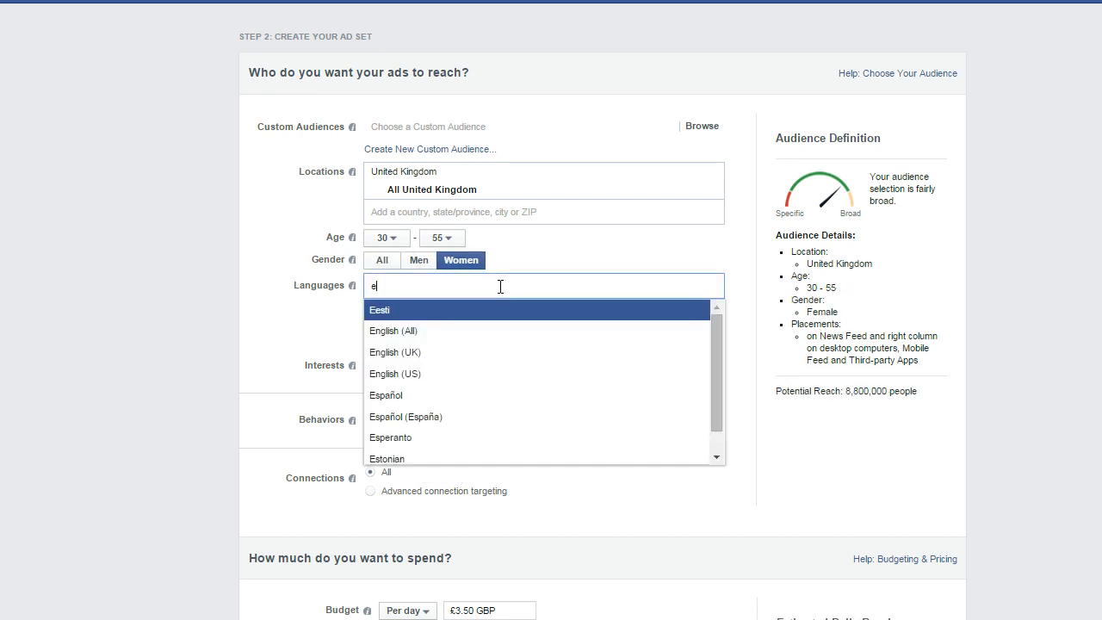
pyautogui.write('nlgi')
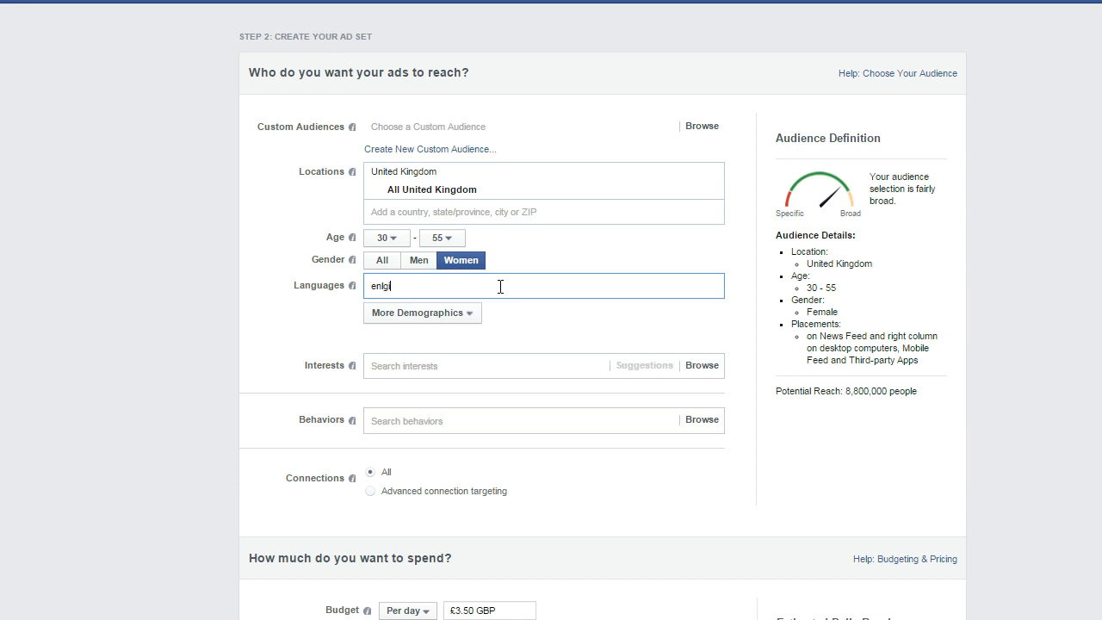
pyautogui.press('BackSpace')
pyautogui.press('BackSpace')
pyautogui.press('BackSpace')
pyautogui.write('glish')
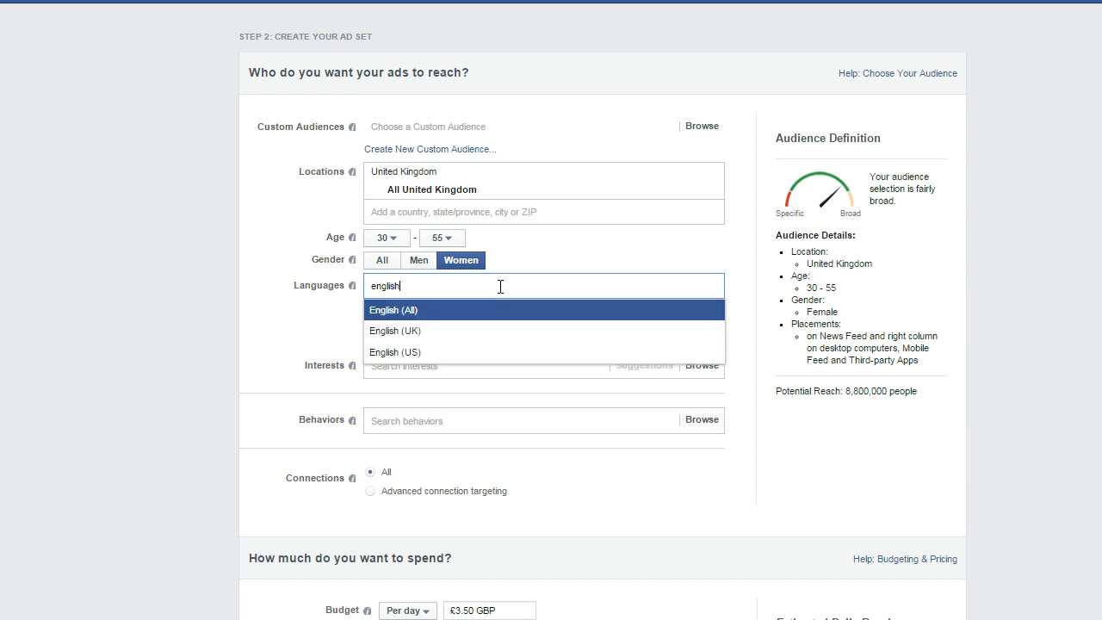
pyautogui.click(502, 311)
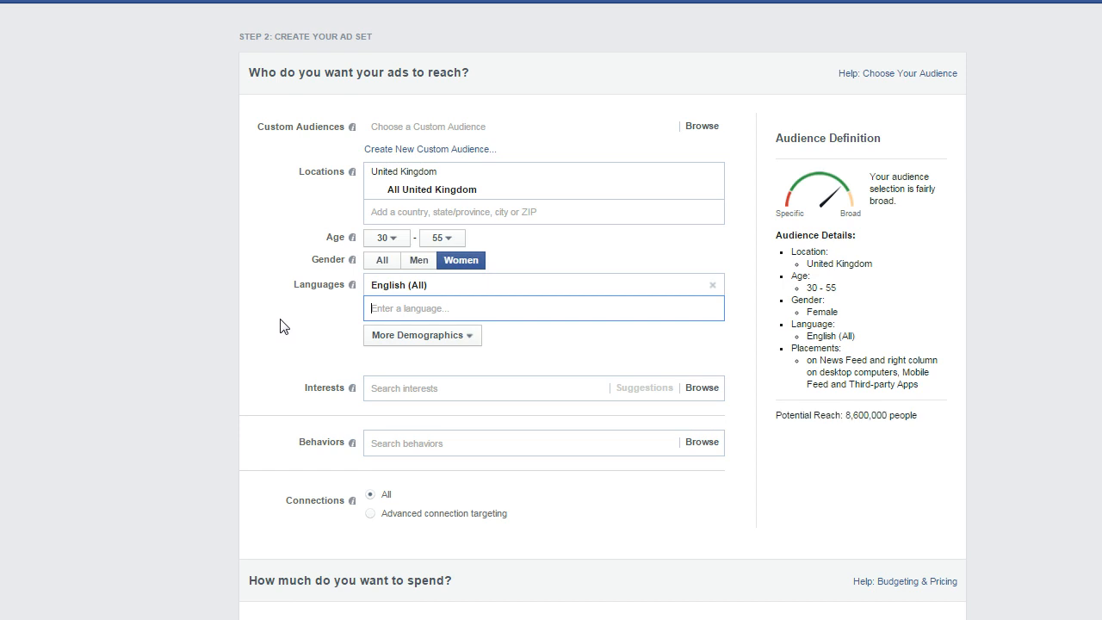
pyautogui.click(547, 386)
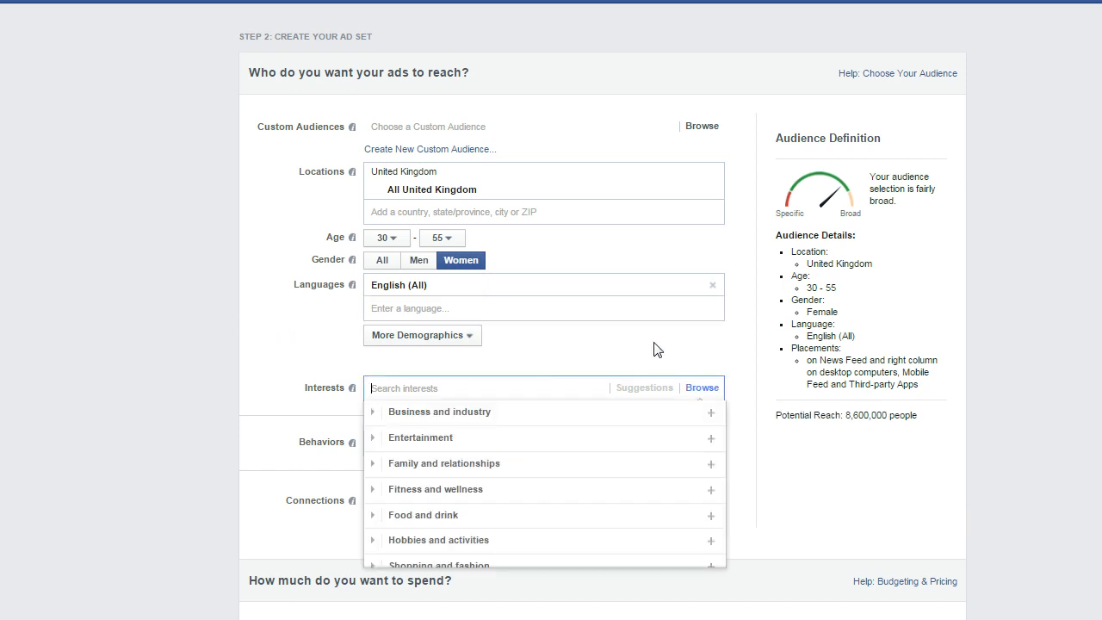
pyautogui.scroll(-1, 654, 349)
pyautogui.scroll(-1, 654, 344)
pyautogui.click(262, 336)
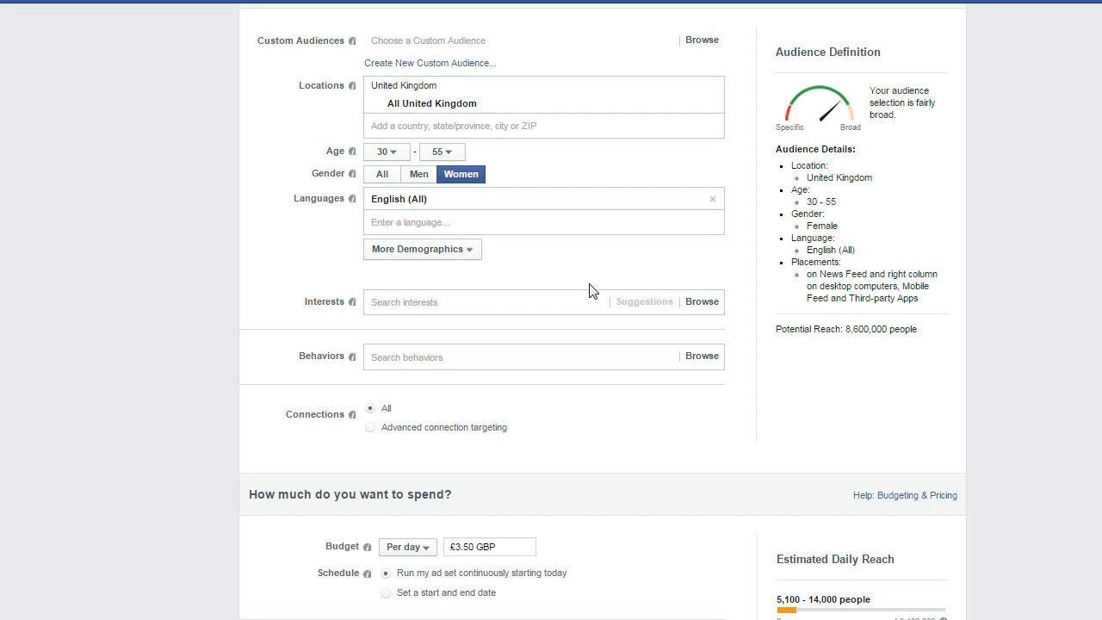
# - Set the ad set's daily budget to £1.00
pyautogui.scroll(-2, 590, 278)
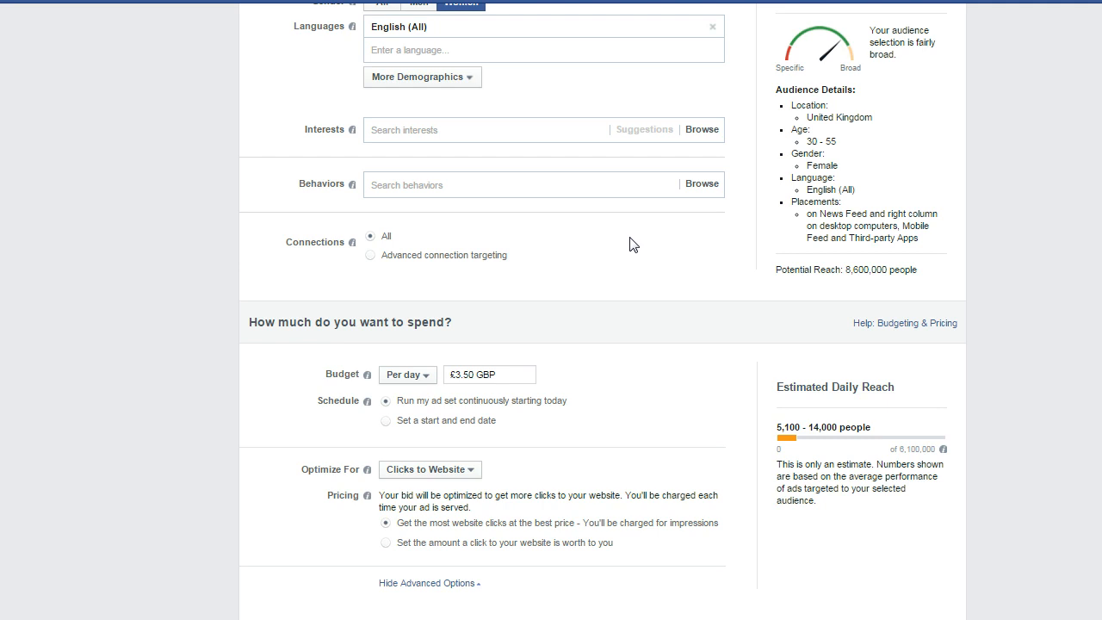
pyautogui.scroll(-2, 629, 247)
pyautogui.moveTo(479, 203); pyautogui.dragTo(458, 204)
pyautogui.write('1.00')
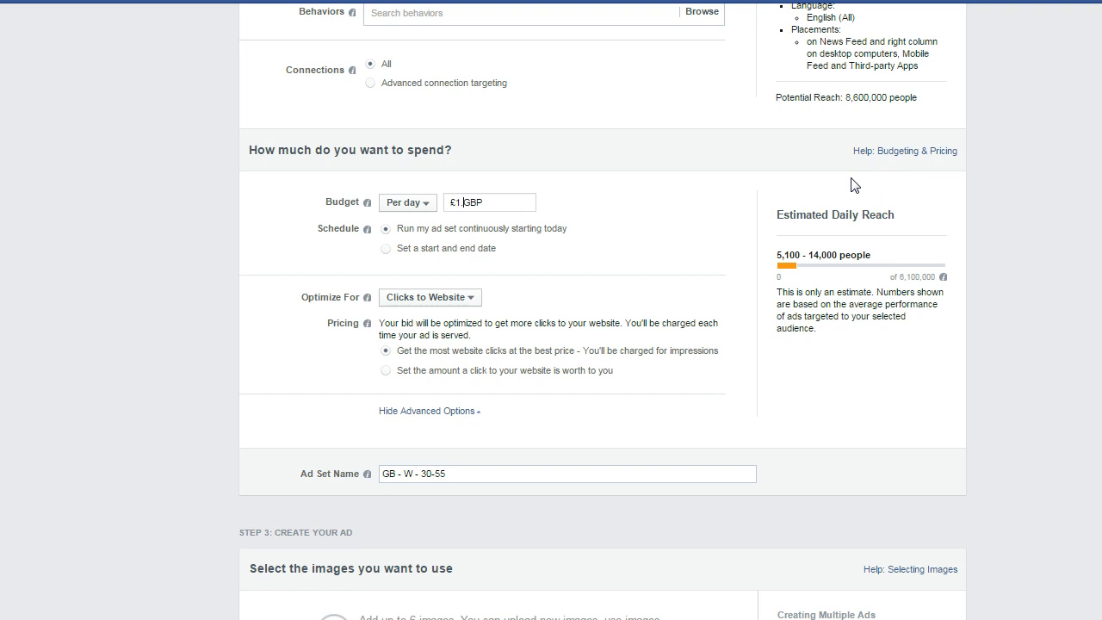
pyautogui.click(652, 202)
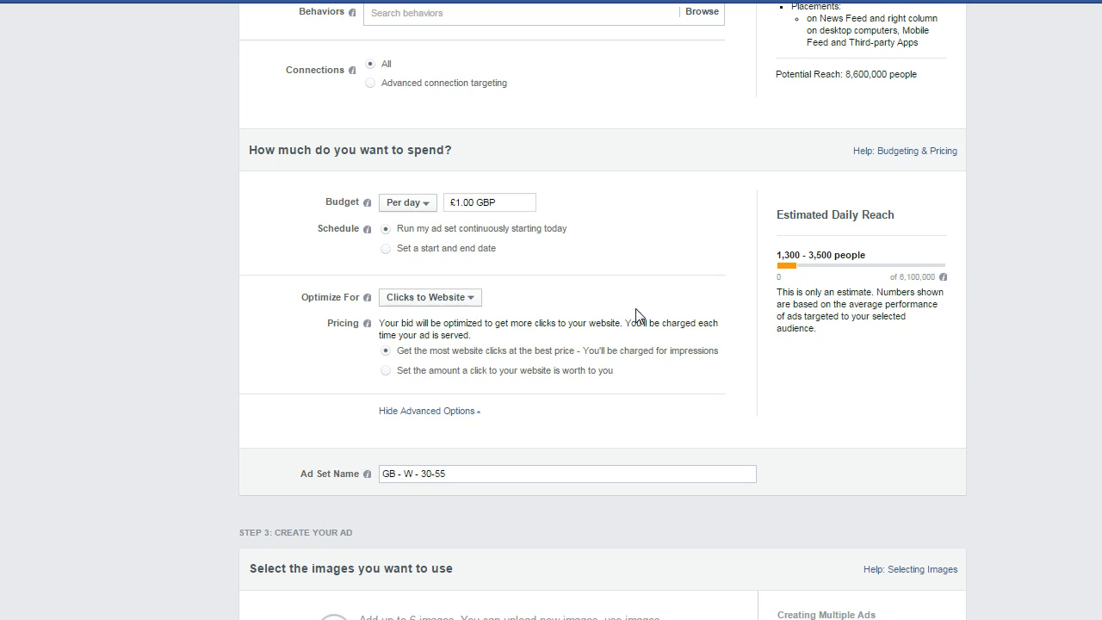
# - Examine the ad creation section, from the image selection to the default headline and body text
pyautogui.scroll(-1, 647, 286)
pyautogui.scroll(-4, 647, 286)
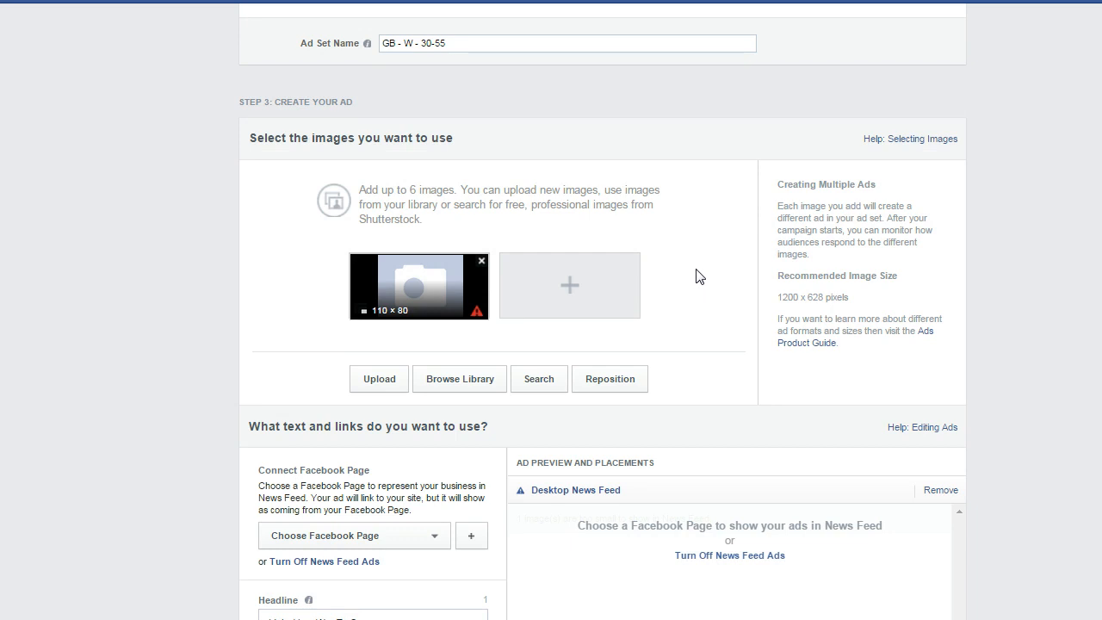
pyautogui.scroll(-1, 700, 240)
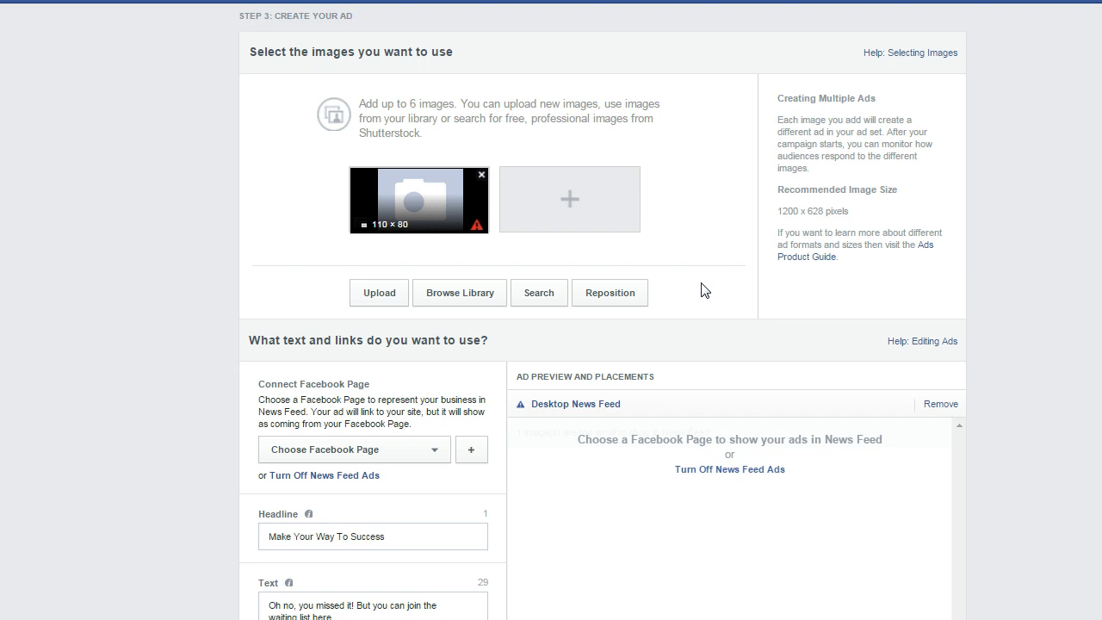
pyautogui.scroll(-1, 701, 286)
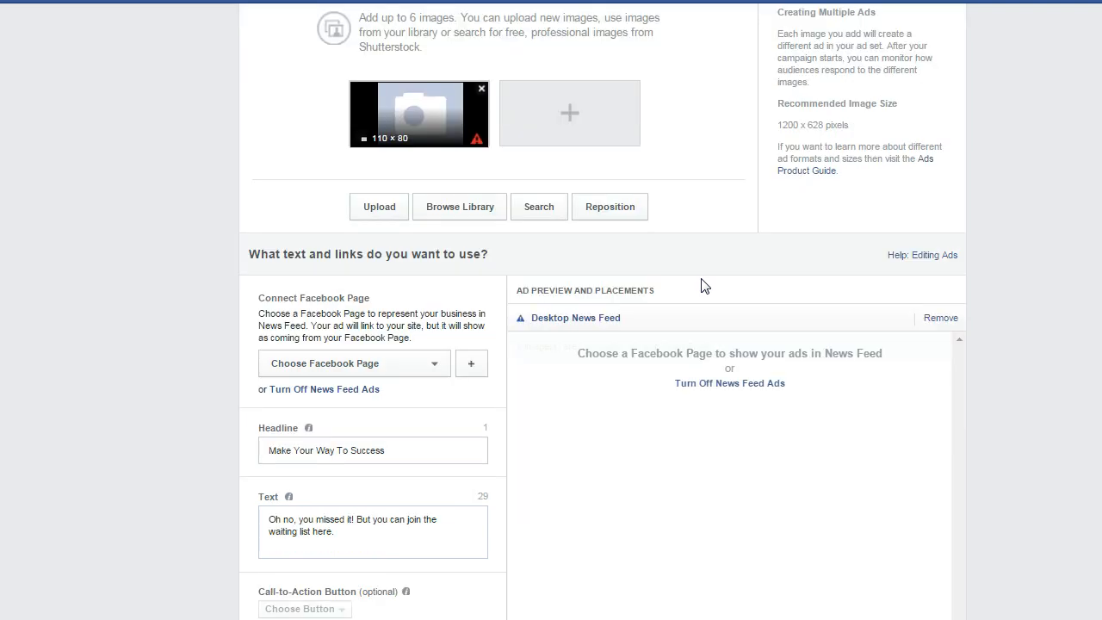
pyautogui.scroll(-2, 691, 243)
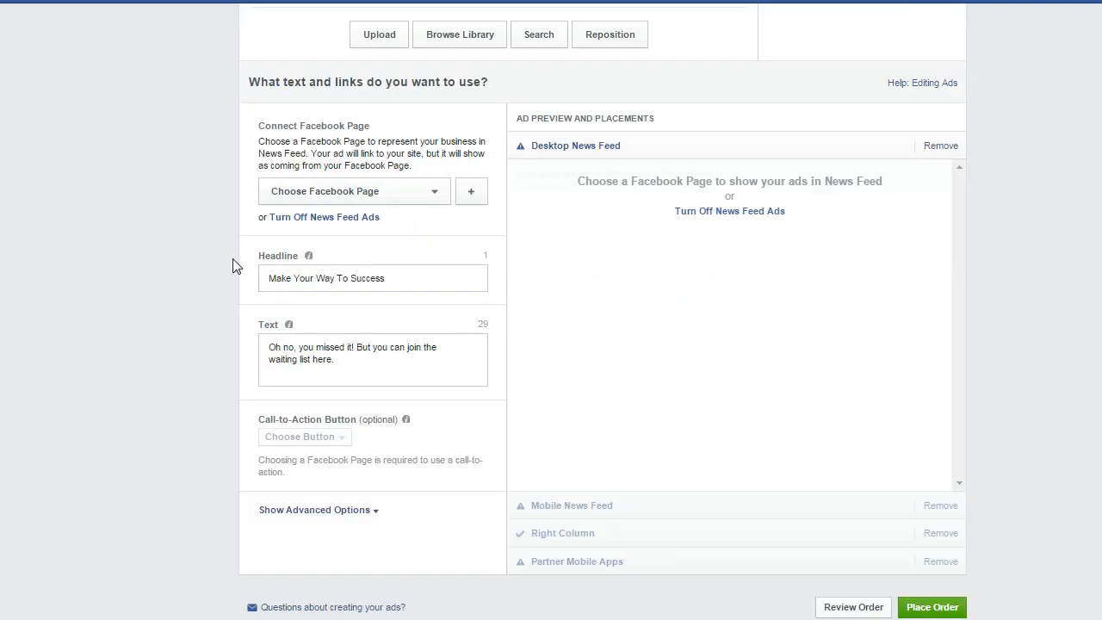
pyautogui.moveTo(434, 278); pyautogui.dragTo(241, 300)
pyautogui.moveTo(352, 364); pyautogui.dragTo(250, 334)
pyautogui.click(193, 336)
pyautogui.moveTo(362, 369); pyautogui.dragTo(253, 337)
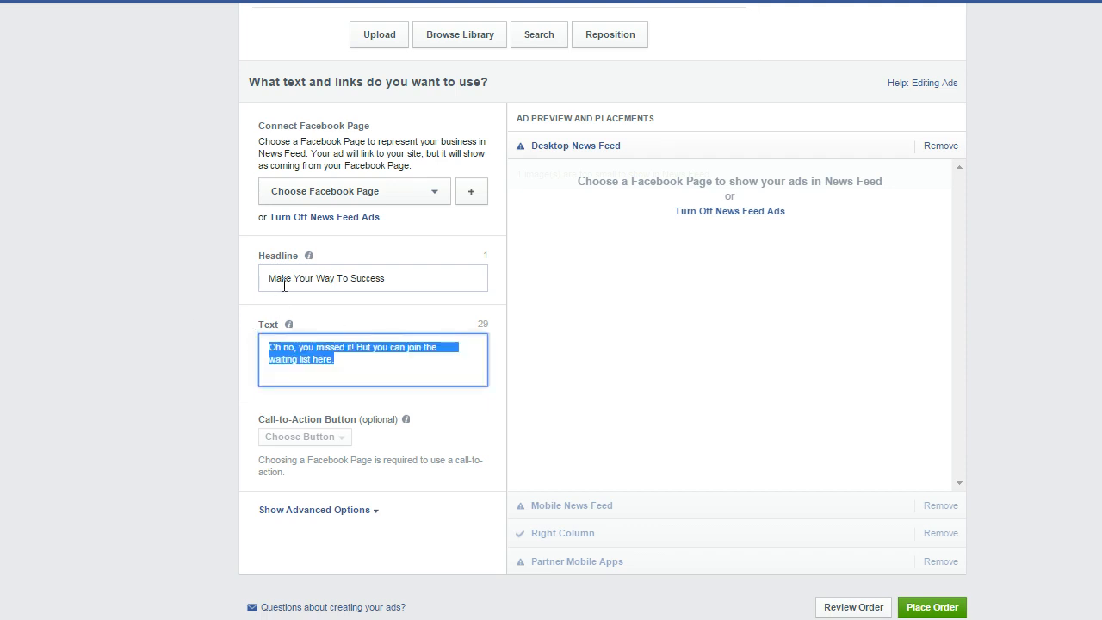
pyautogui.moveTo(407, 276); pyautogui.dragTo(253, 284)
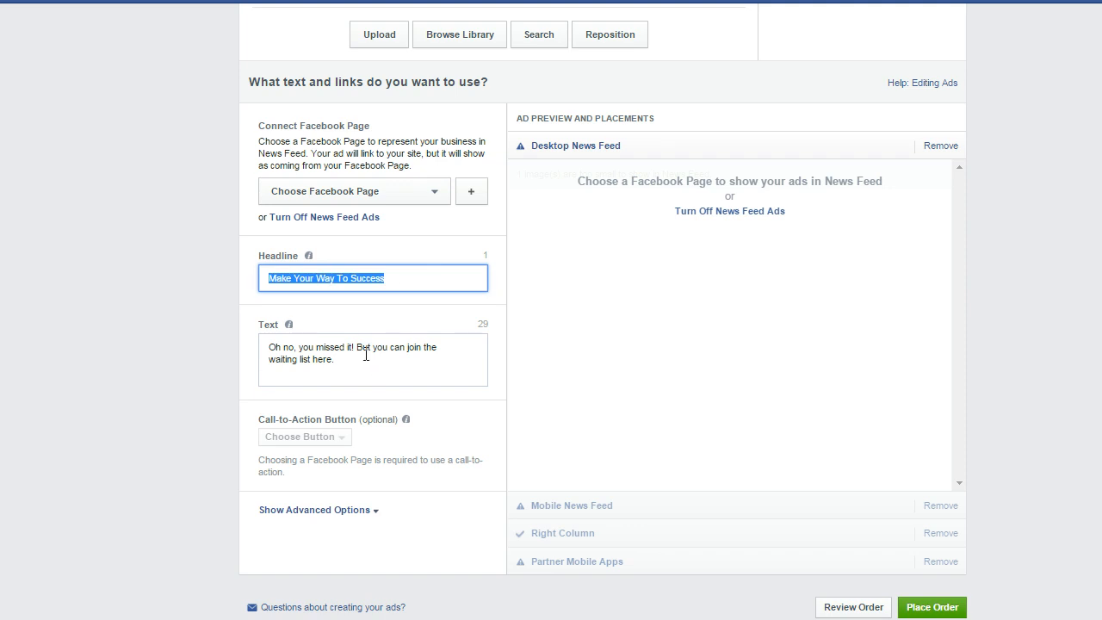
pyautogui.moveTo(362, 370); pyautogui.dragTo(256, 334)
pyautogui.moveTo(403, 278); pyautogui.dragTo(231, 270)
# - Connect the A Handcrafted Business Facebook Page to the ad and check the News Feed preview
pyautogui.click(434, 194)
pyautogui.click(336, 237)
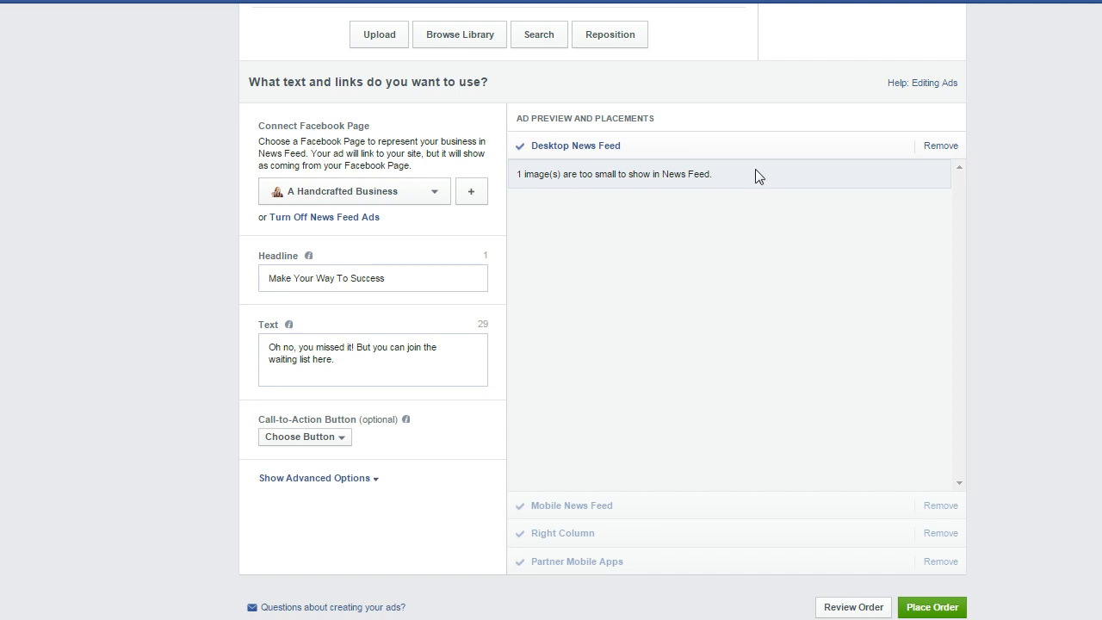
pyautogui.scroll(5, 779, 180)
pyautogui.scroll(-5, 603, 420)
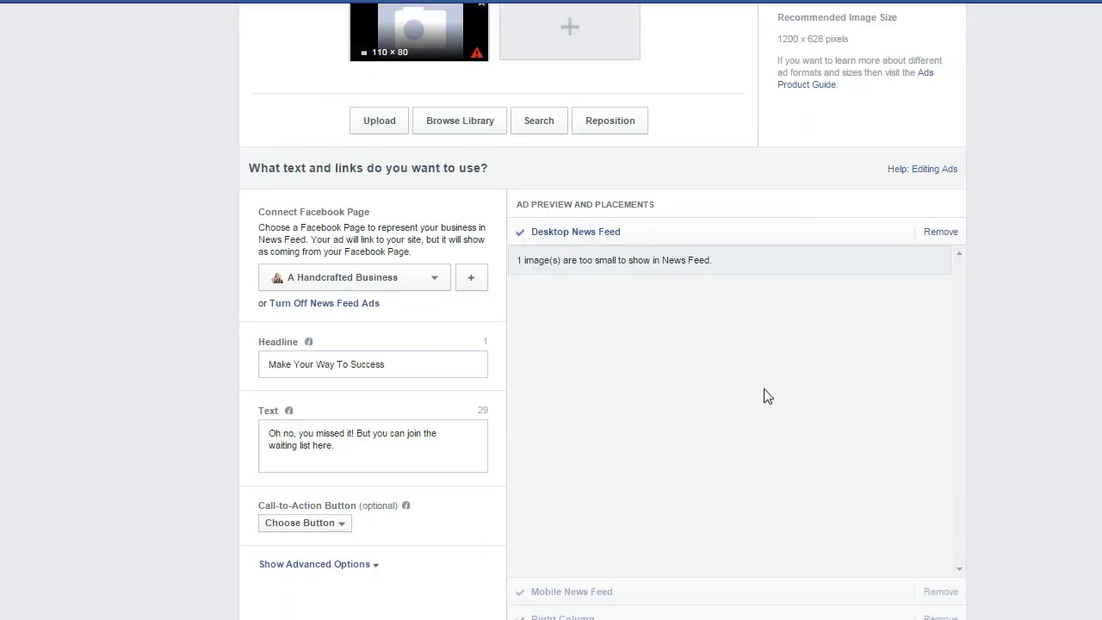
pyautogui.scroll(-1, 413, 364)
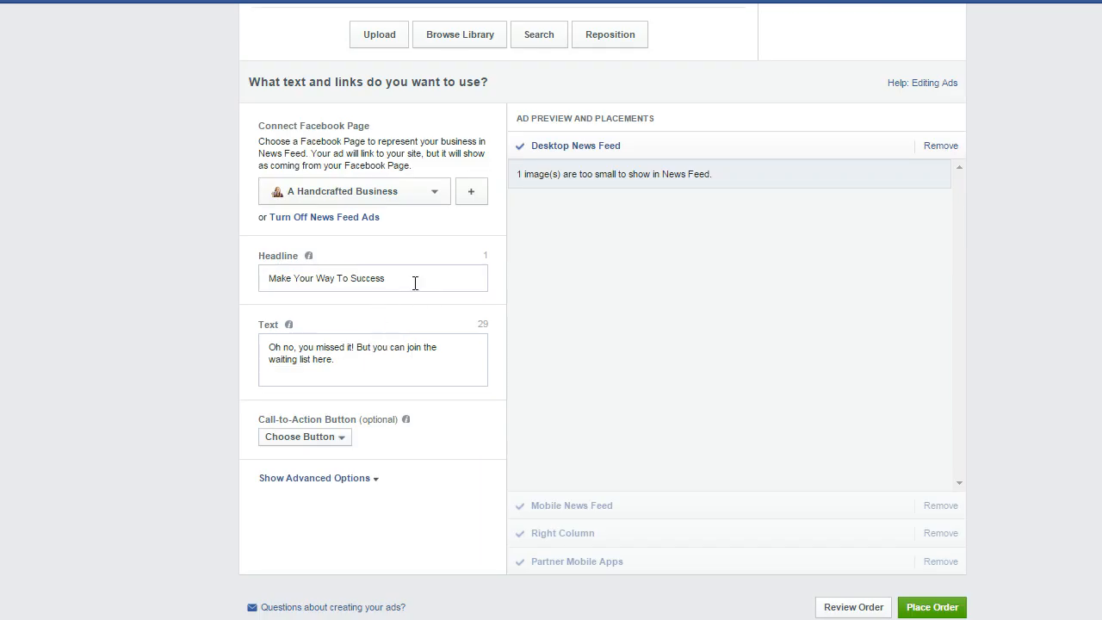
# - Replace the default ad headline with "For crafters in business"
pyautogui.moveTo(413, 283); pyautogui.dragTo(229, 278)
pyautogui.press('BackSpace')
pyautogui.click(239, 287)
pyautogui.click(367, 277)
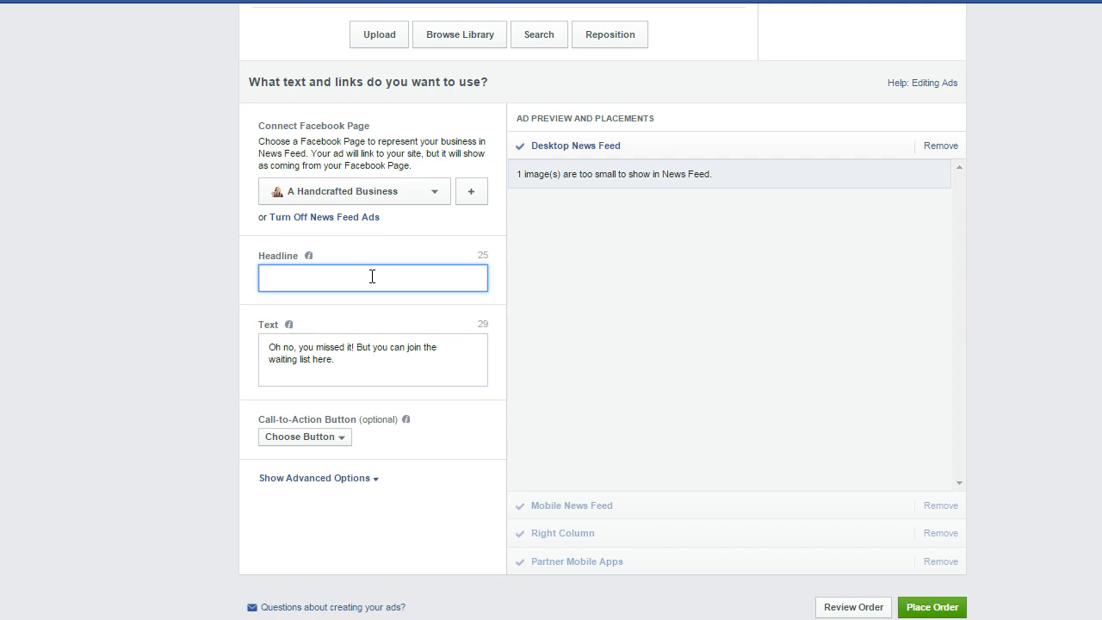
pyautogui.write('For crafters in business')
# - Change the ad headline to "Just For Jewellery Lovers"
pyautogui.hotkey('ctrl', 'a')
pyautogui.write('Jewellery lovers')
pyautogui.click(269, 277)
pyautogui.write('Just For')
pyautogui.click(348, 278)
pyautogui.press('Delete')
pyautogui.write('L')
# - Clear the default ad body text and review the campaign, audience and image settings
pyautogui.moveTo(354, 364); pyautogui.dragTo(255, 345)
pyautogui.press('BackSpace')
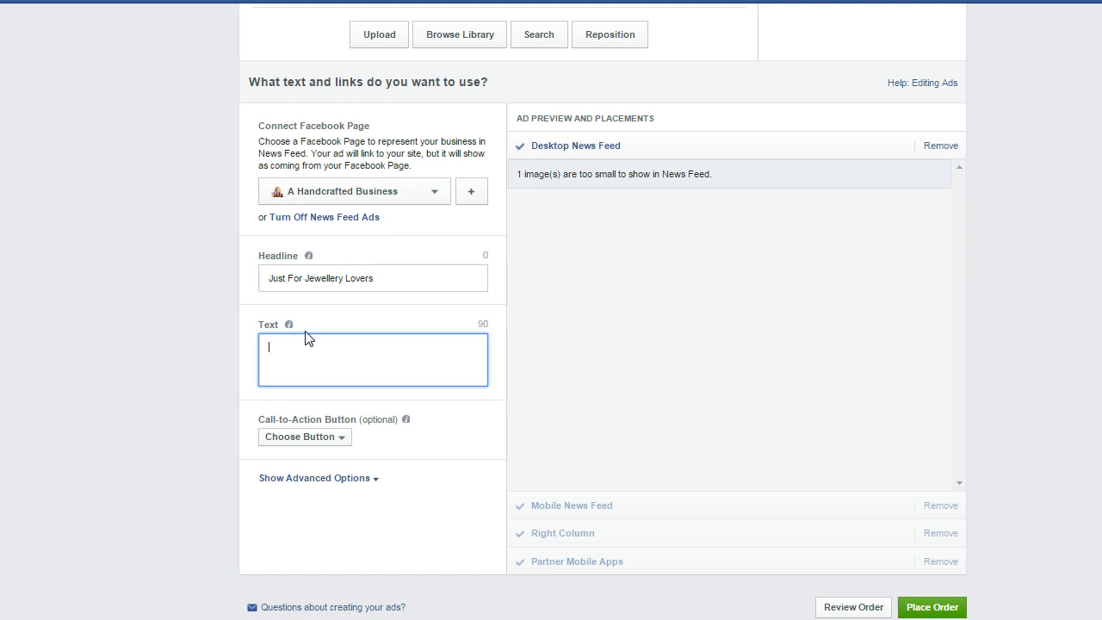
pyautogui.scroll(20, 308, 338)
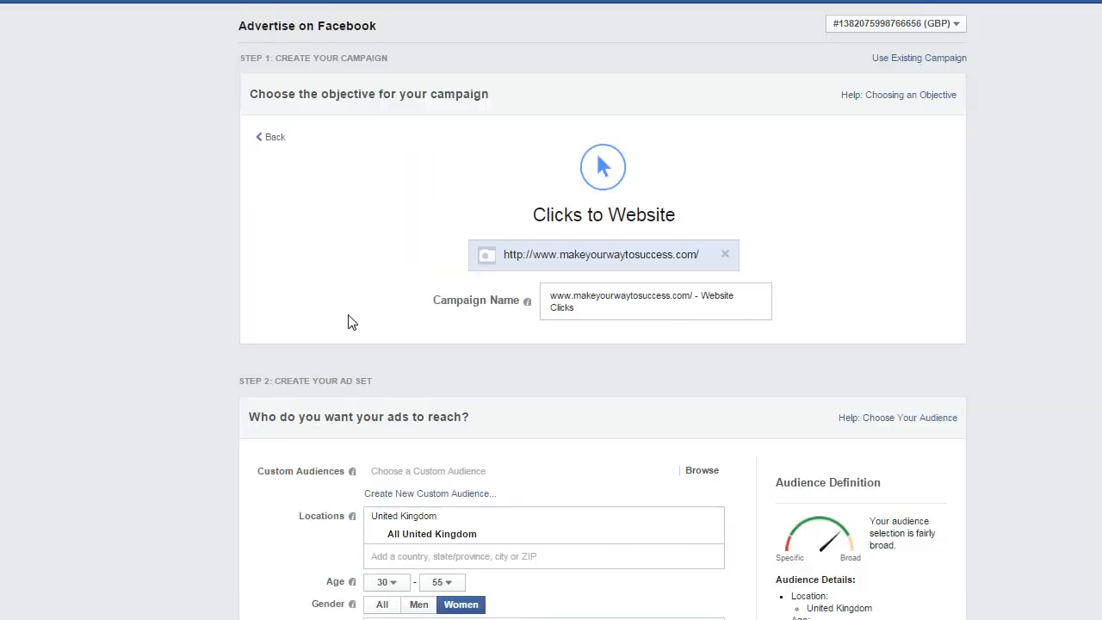
pyautogui.scroll(-2, 375, 319)
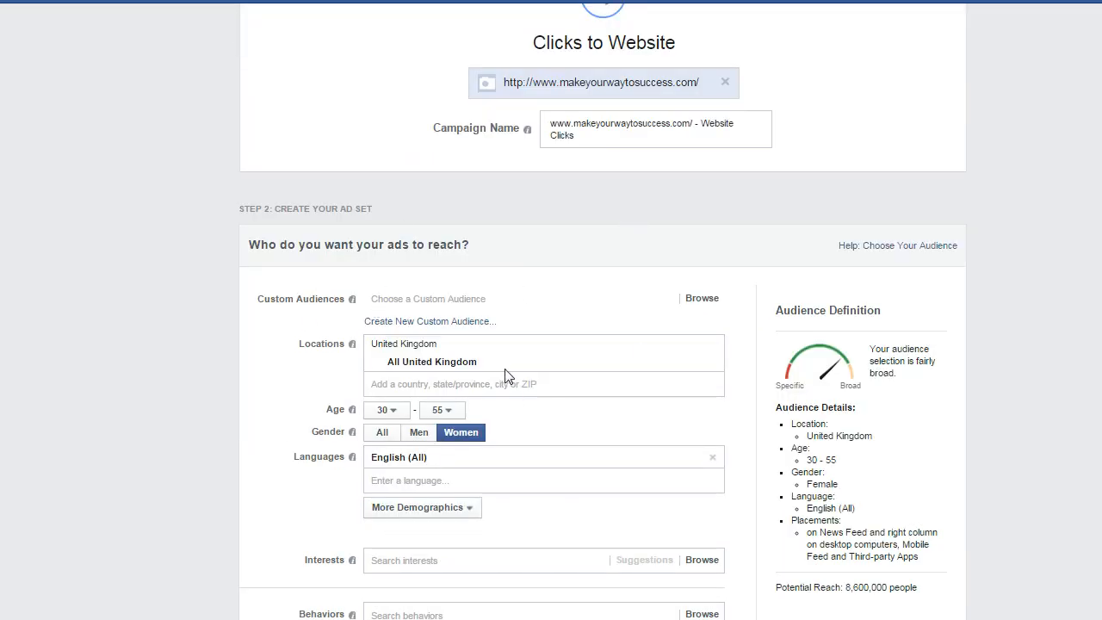
pyautogui.scroll(-3, 372, 376)
pyautogui.scroll(-11, 453, 305)
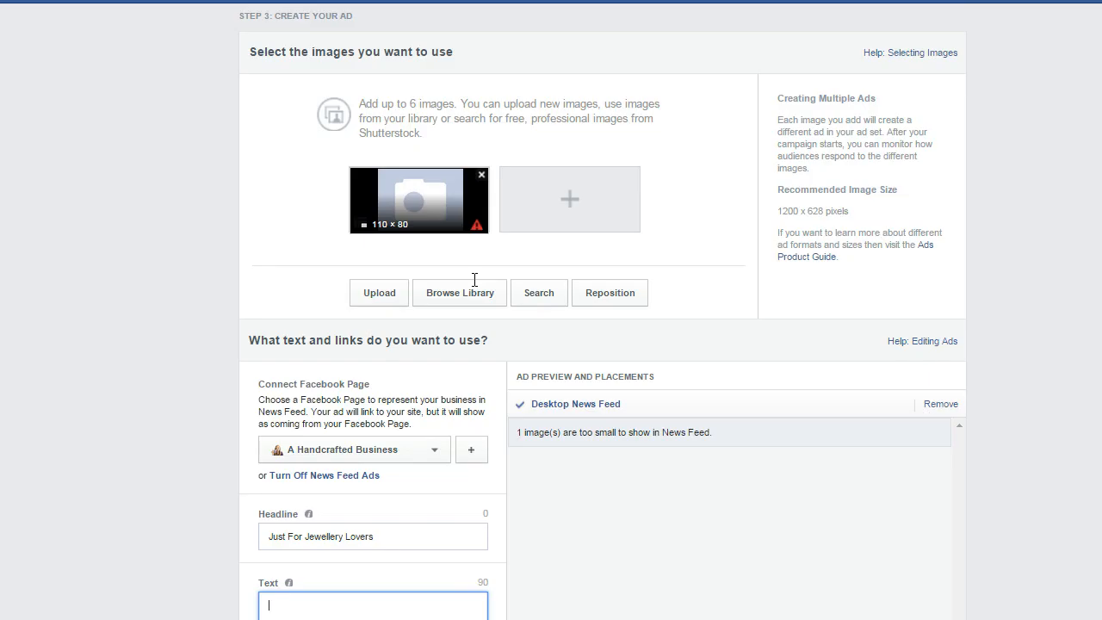
pyautogui.scroll(-1, 517, 284)
pyautogui.scroll(-1, 663, 283)
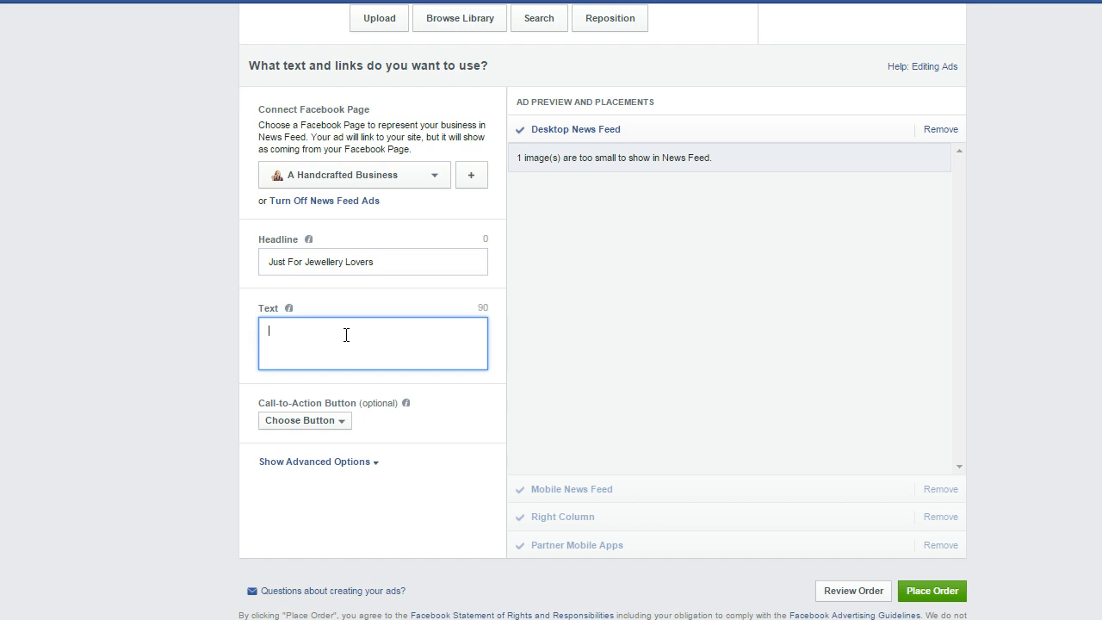
# - Write the ad text "Struggling to find the right piece to go with your new outfit...", correcting the spelling of "piece"
pyautogui.write('Stop feel')
pyautogui.press('BackSpace')
pyautogui.press('BackSpace')
pyautogui.press('BackSpace')
pyautogui.press('BackSpace')
pyautogui.press('BackSpace')
pyautogui.press('BackSpace')
pyautogui.press('BackSpace')
pyautogui.press('BackSpace')
pyautogui.write('Struggling to find the right peice to go with th')
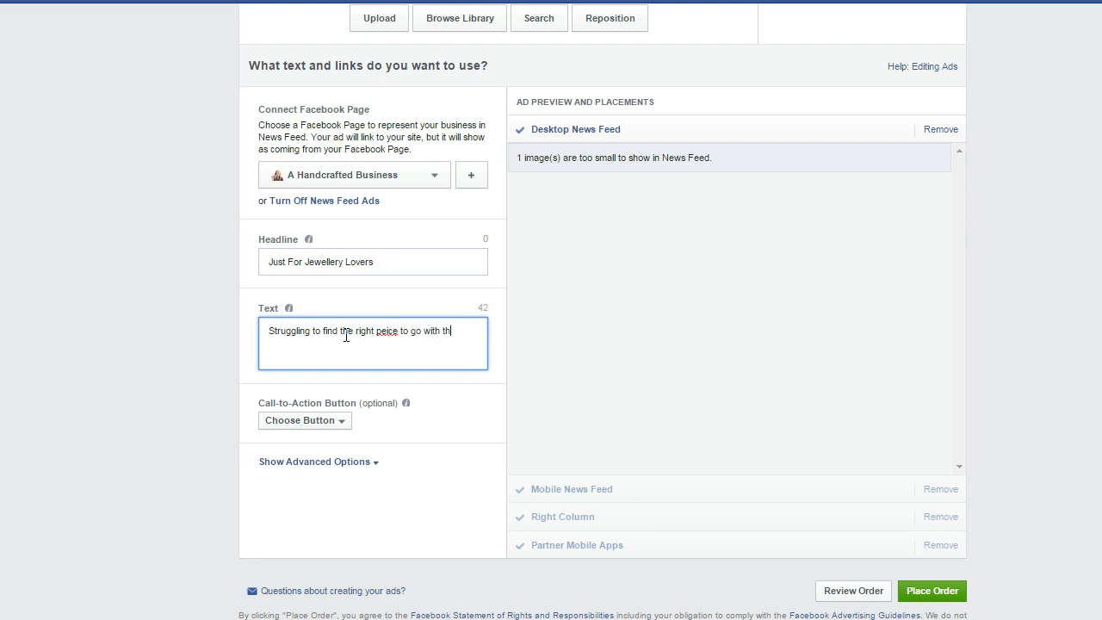
pyautogui.press('BackSpace')
pyautogui.press('BackSpace')
pyautogui.write('your new outfit...')
pyautogui.rightClick(387, 331)
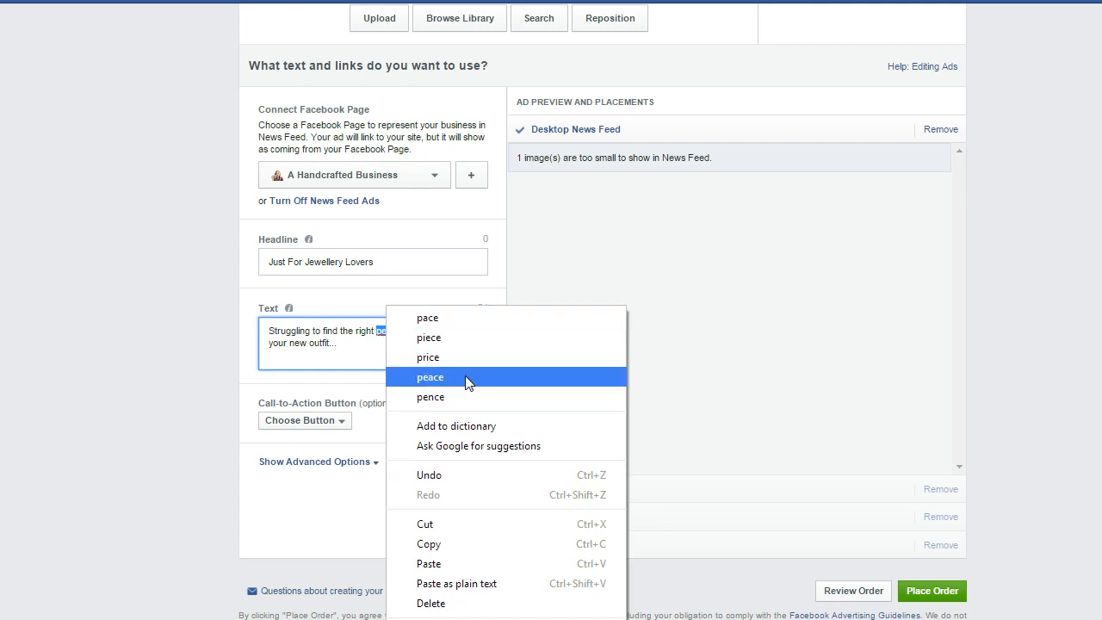
pyautogui.click(380, 330)
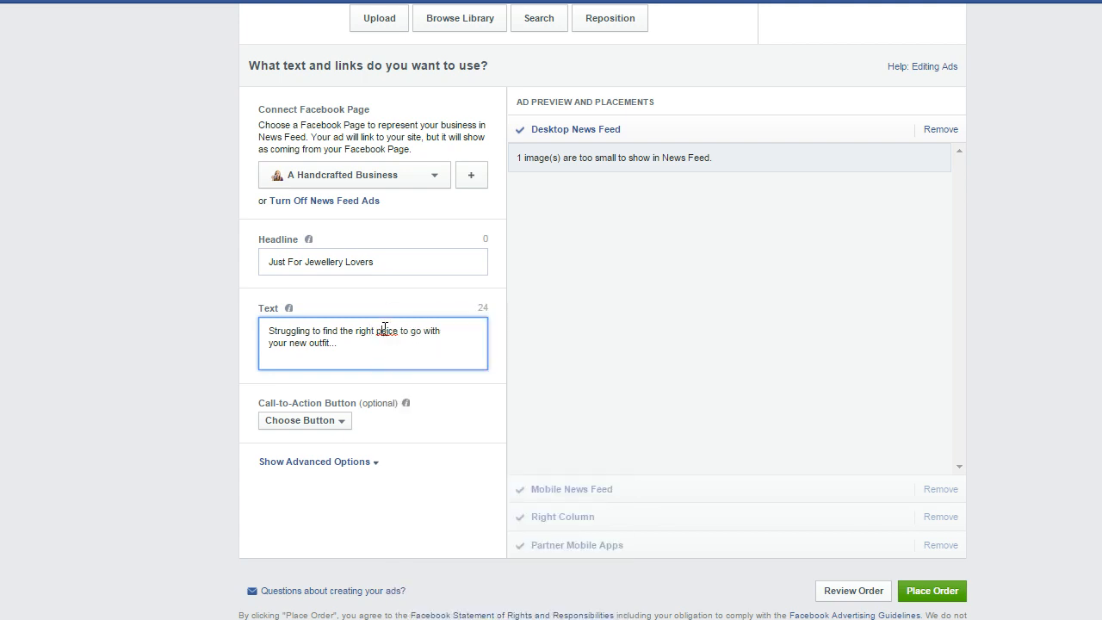
pyautogui.write('ie')
# - Add "How about.." to the end of the ad text and finish the preceding sentence with a single full stop
pyautogui.write('how about')
pyautogui.write('....')
pyautogui.moveTo(472, 334)
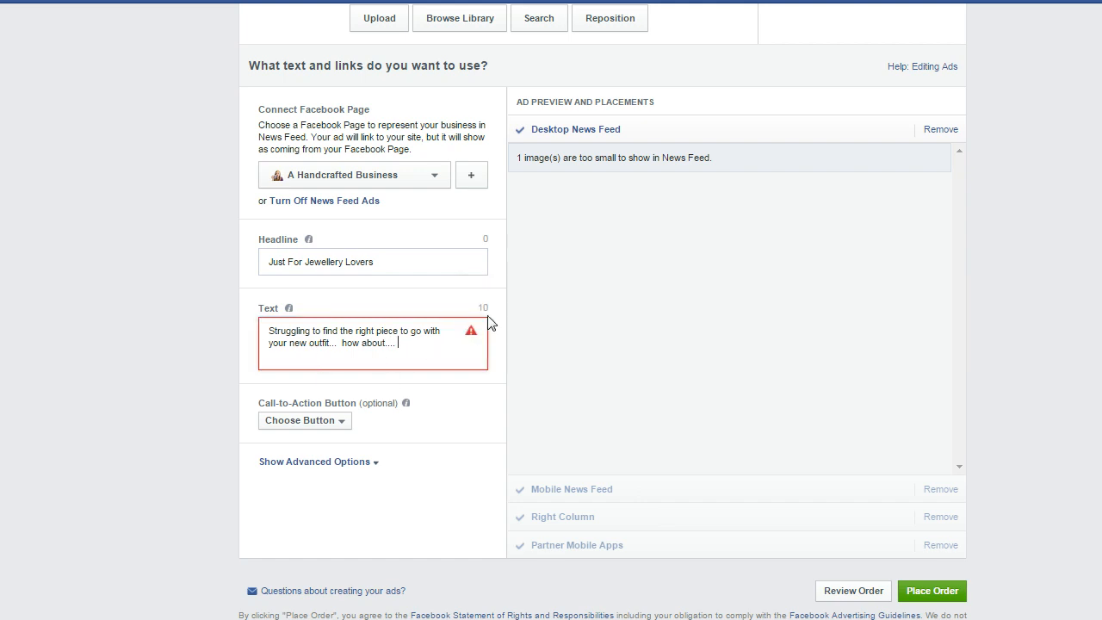
pyautogui.click(341, 342)
pyautogui.press('BackSpace')
pyautogui.press('BackSpace')
pyautogui.press('Delete')
pyautogui.write('H')
pyautogui.moveTo(472, 340)
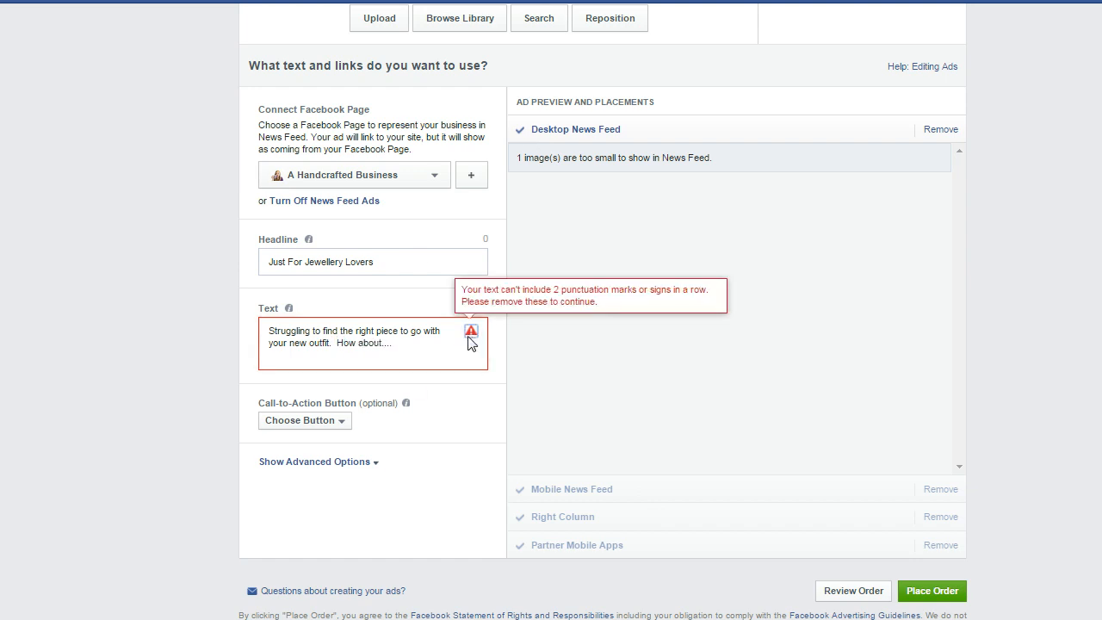
pyautogui.moveTo(391, 341); pyautogui.dragTo(494, 338)
pyautogui.press('BackSpace')
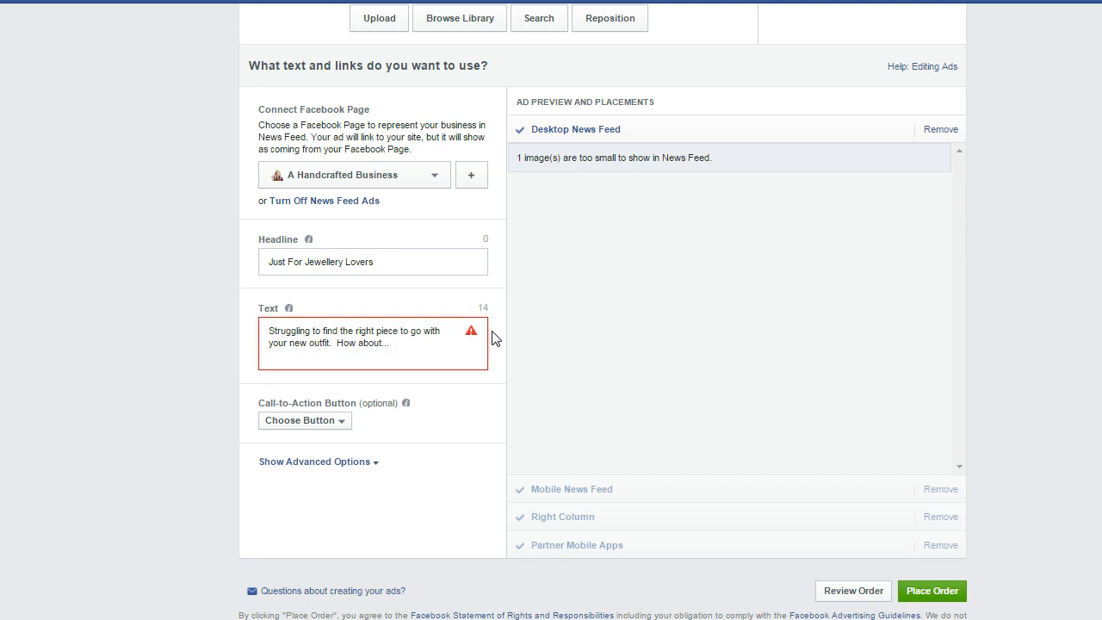
# - Set the call-to-action button to Shop Now and expand the advanced options to view the link description and conversion tracking pixel choices
pyautogui.click(331, 426)
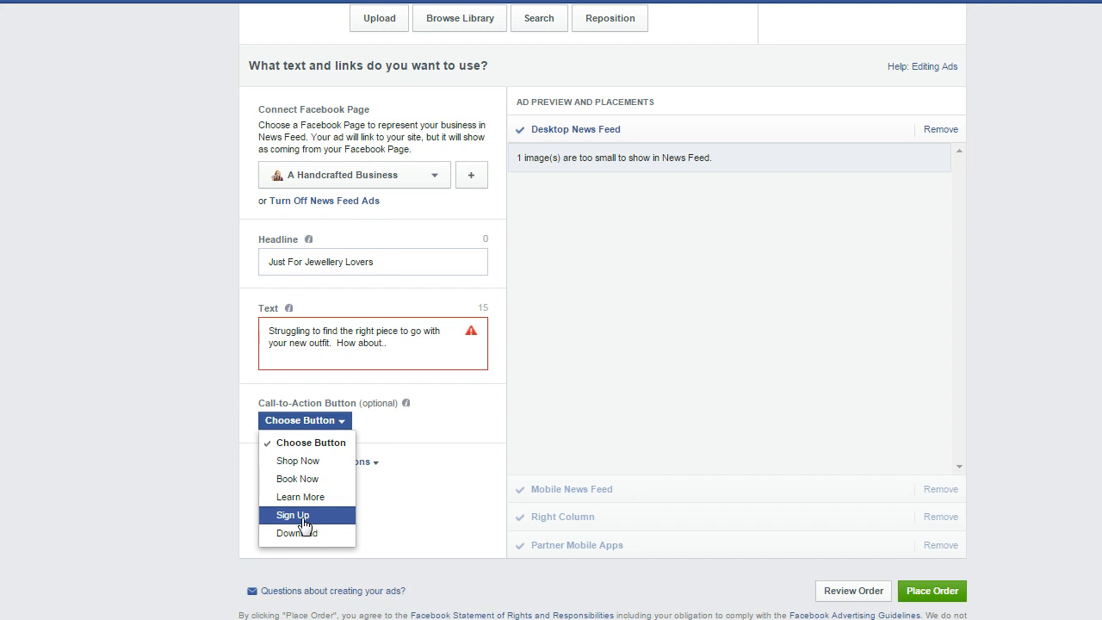
pyautogui.click(290, 467)
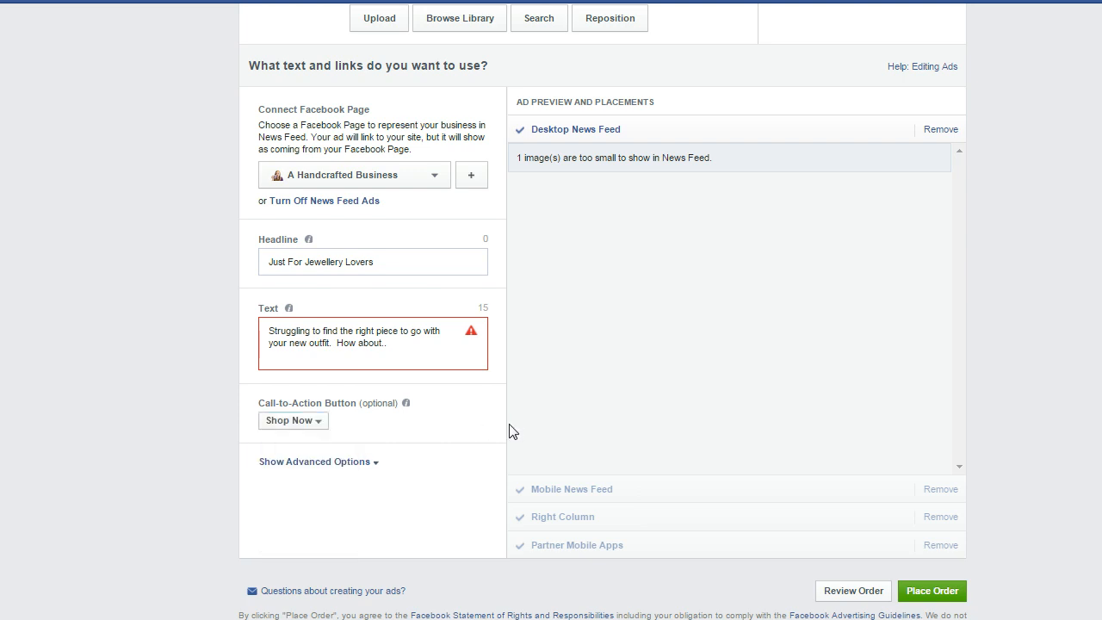
pyautogui.click(379, 464)
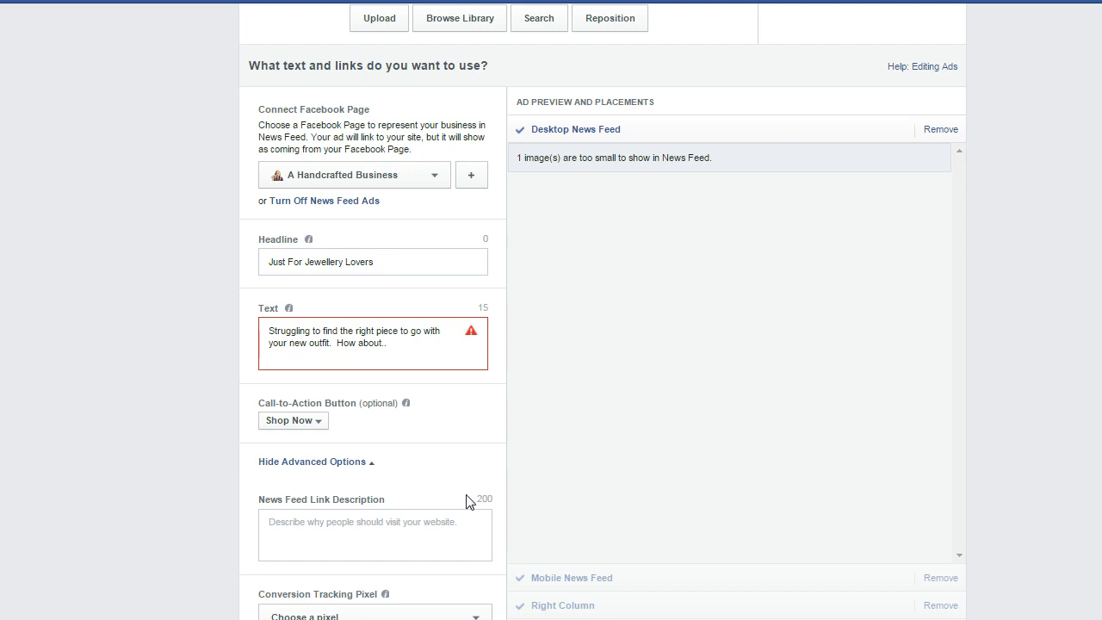
pyautogui.scroll(-1, 469, 501)
pyautogui.click(468, 444)
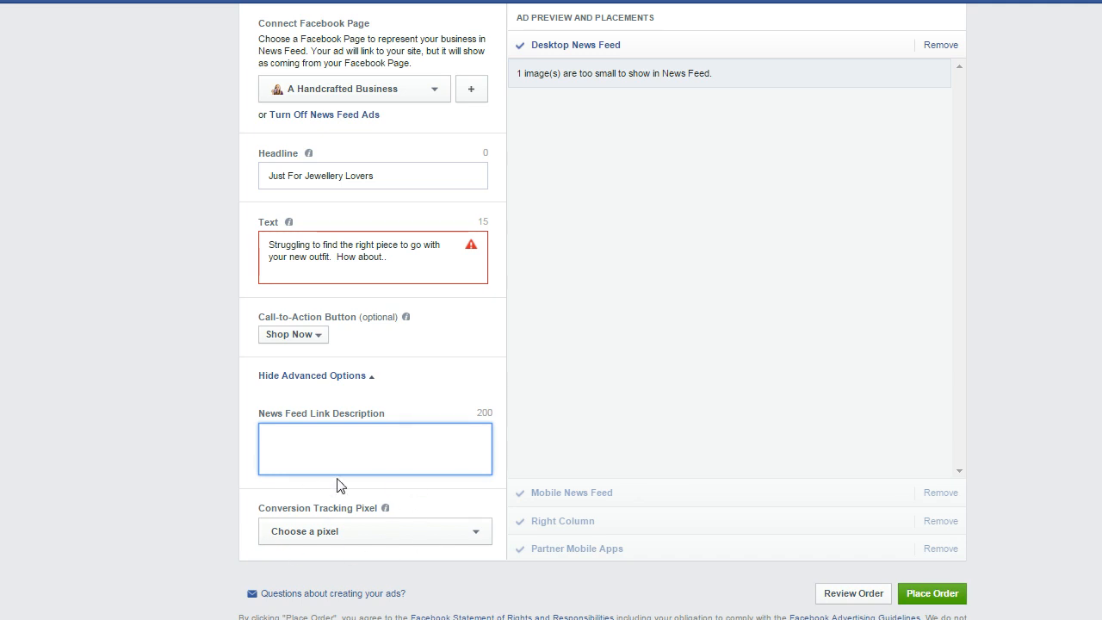
pyautogui.click(436, 536)
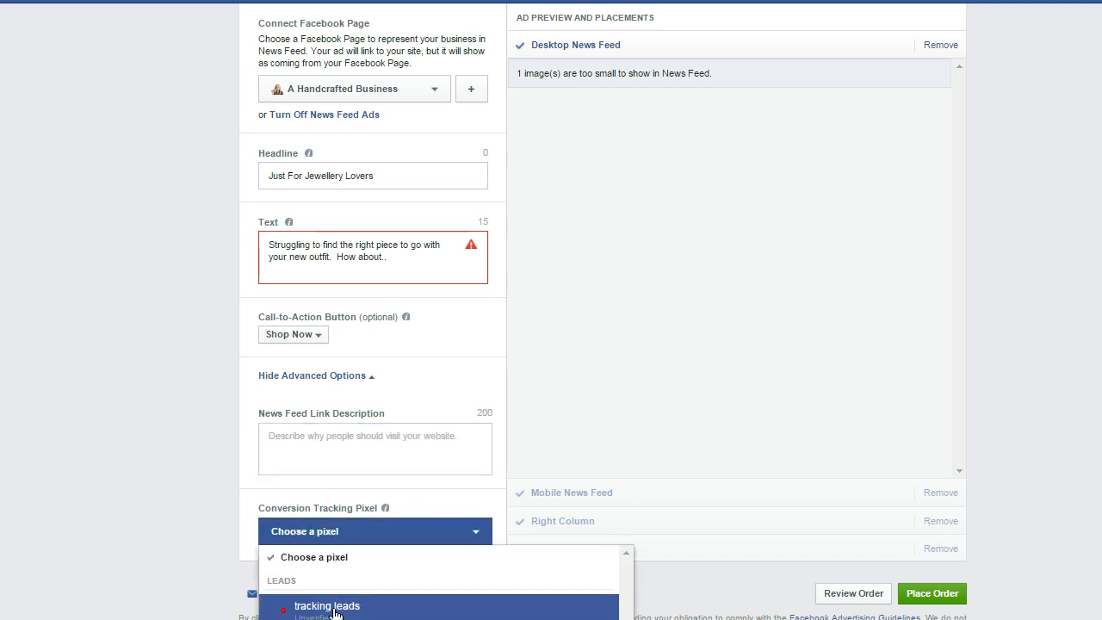
pyautogui.click(172, 448)
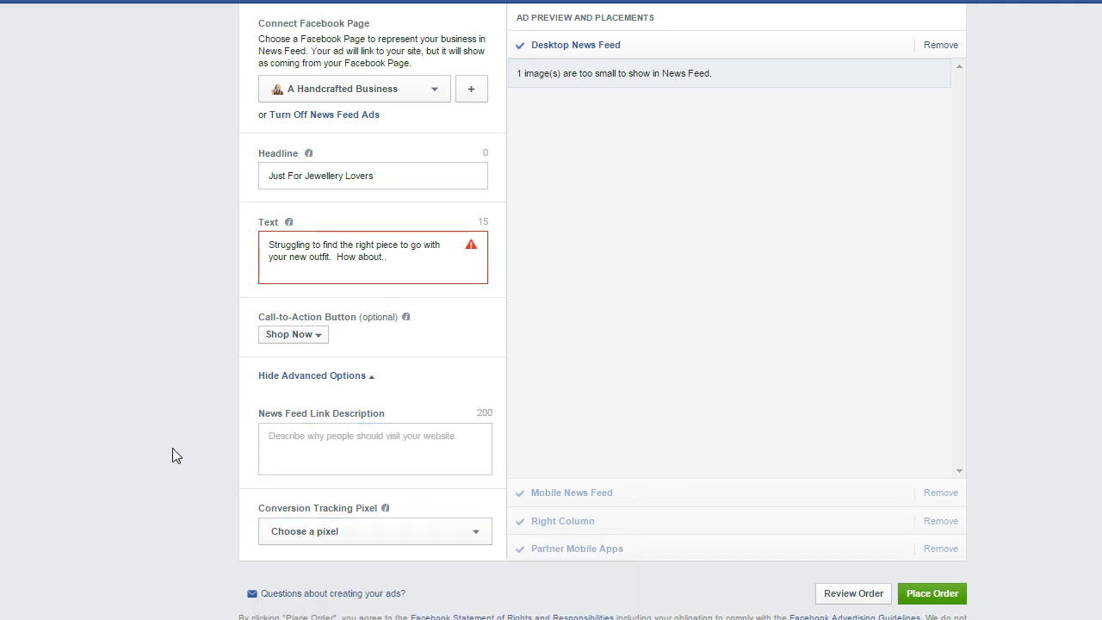
# - Review the ad setup, from the budget and image selection to the headline, body text and call-to-action
pyautogui.scroll(10, 172, 448)
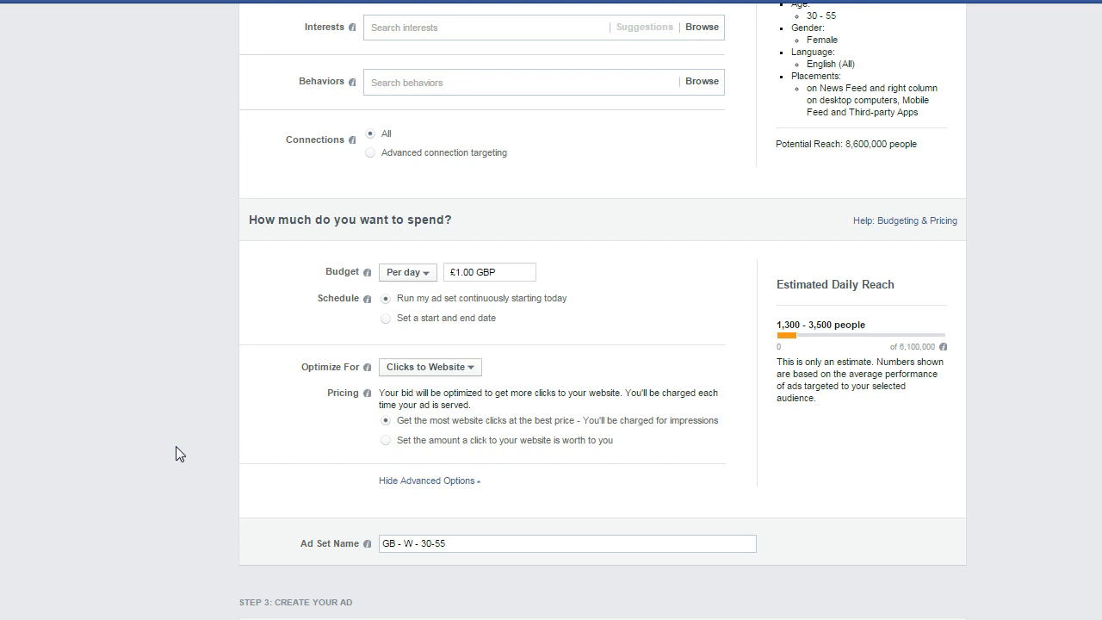
pyautogui.scroll(-4, 699, 425)
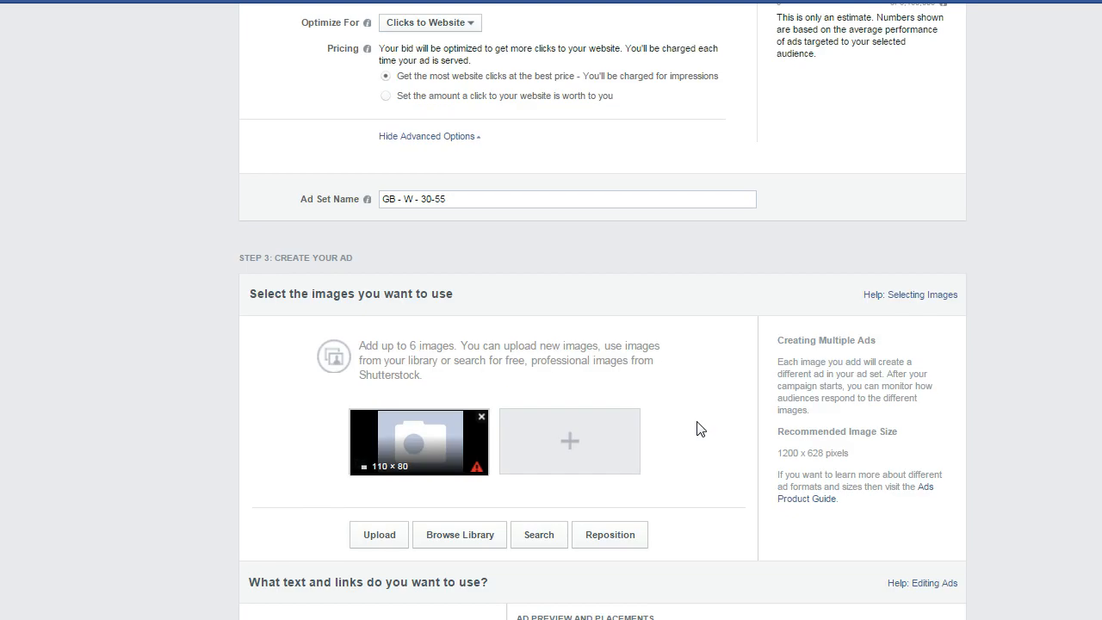
pyautogui.scroll(-7, 698, 428)
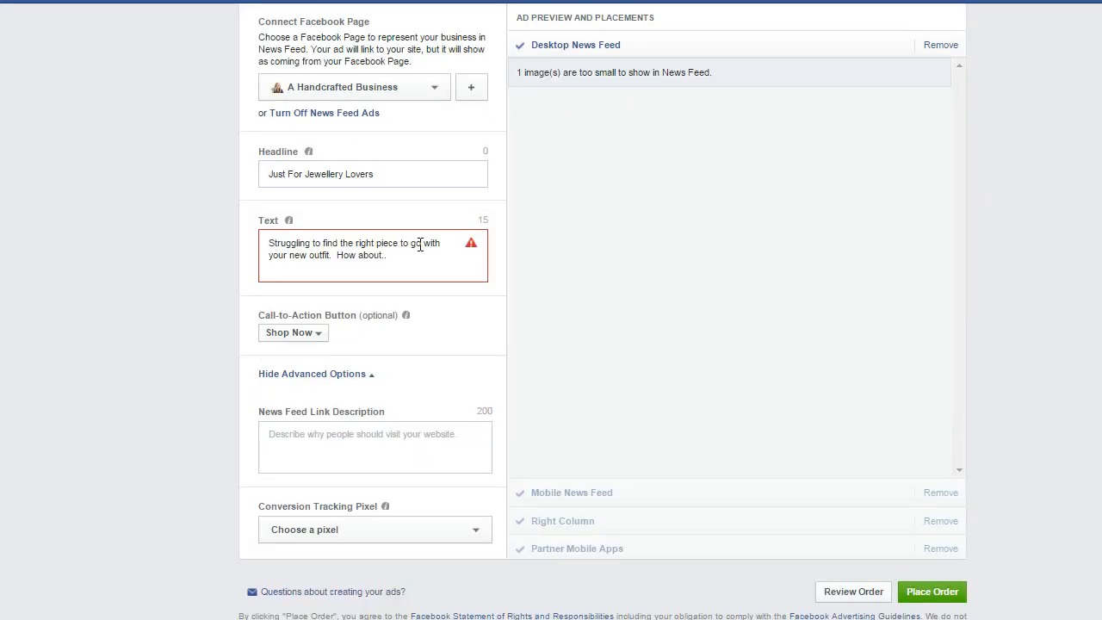
pyautogui.moveTo(387, 255); pyautogui.dragTo(263, 245)
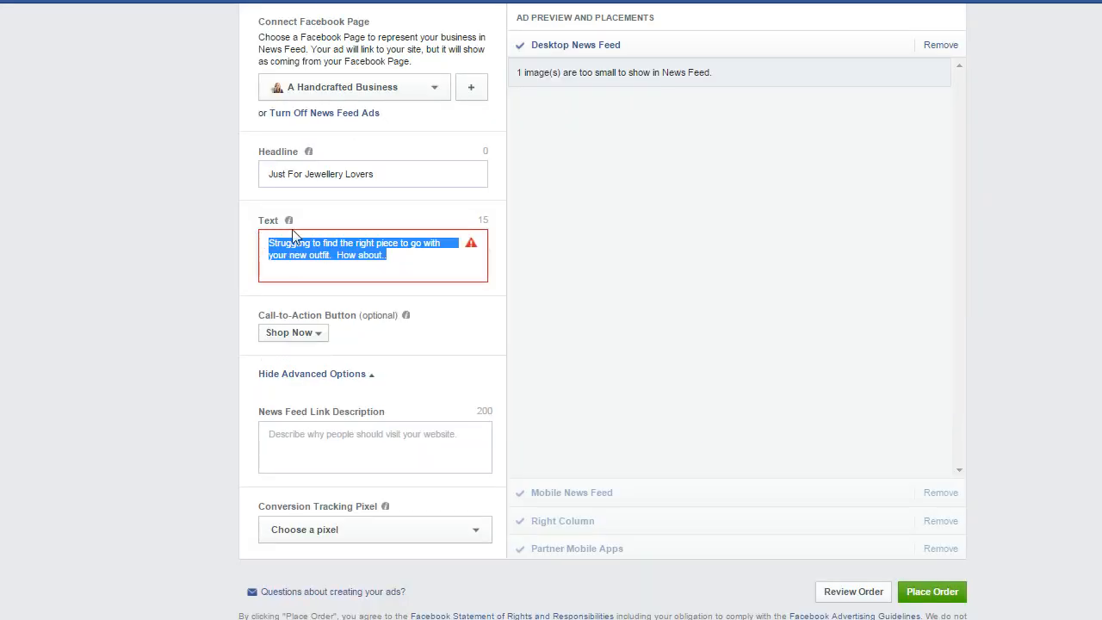
pyautogui.click(401, 258)
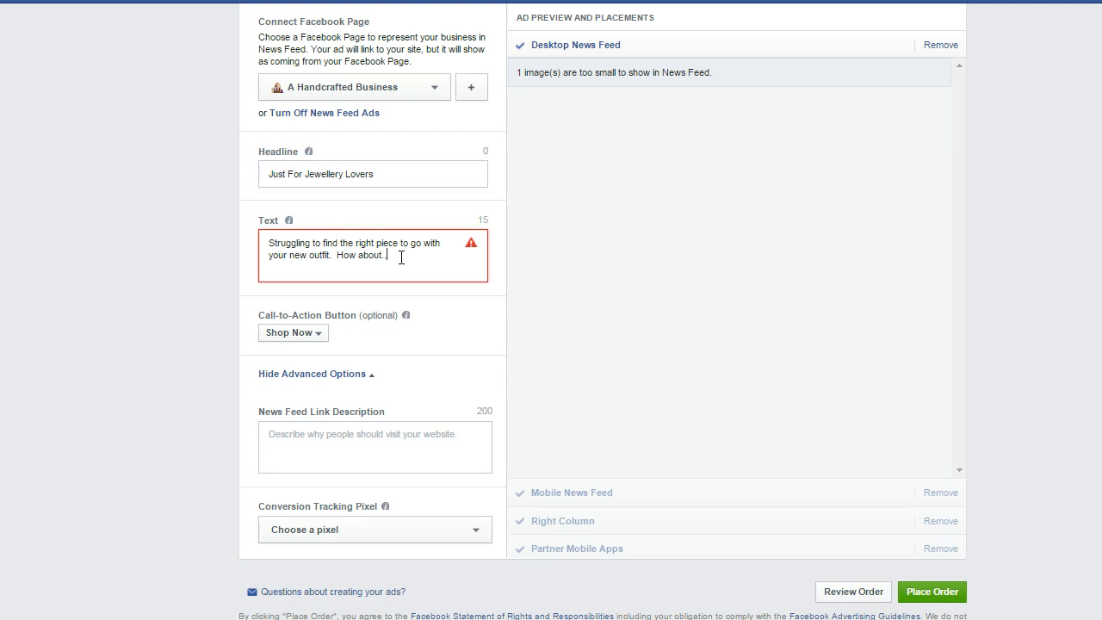
pyautogui.scroll(4, 404, 257)
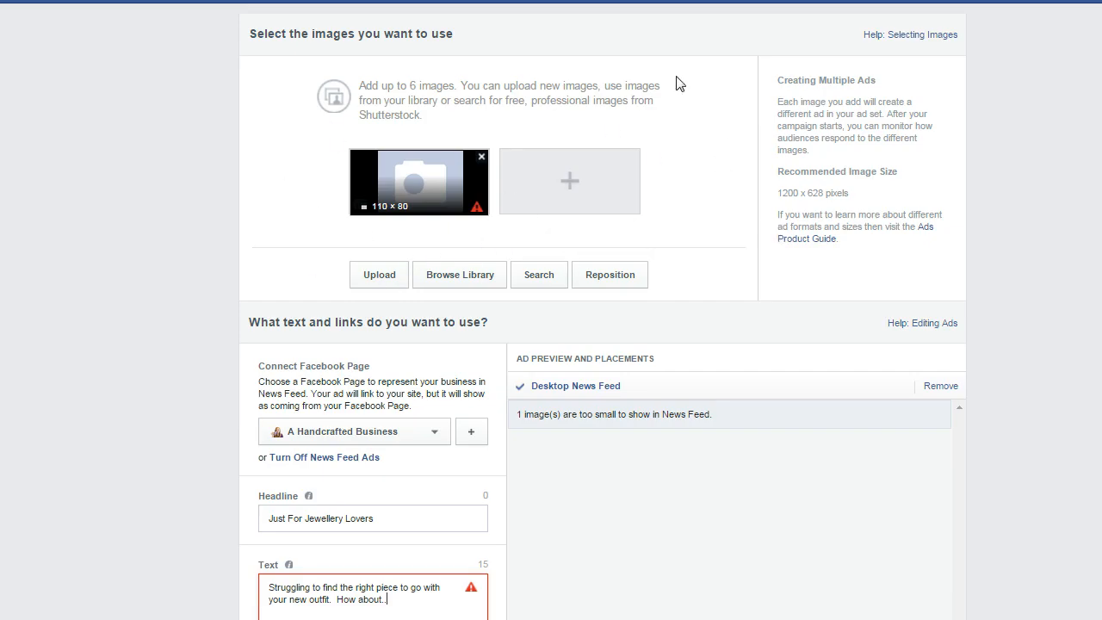
pyautogui.scroll(-2, 595, 317)
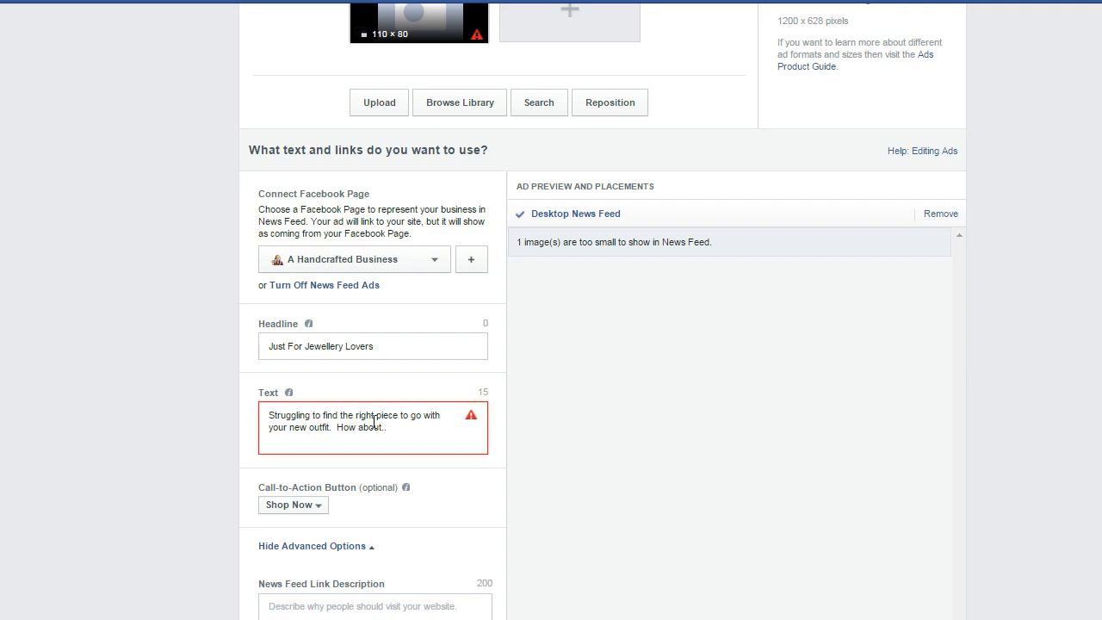
pyautogui.scroll(3, 646, 305)
pyautogui.scroll(-1, 648, 302)
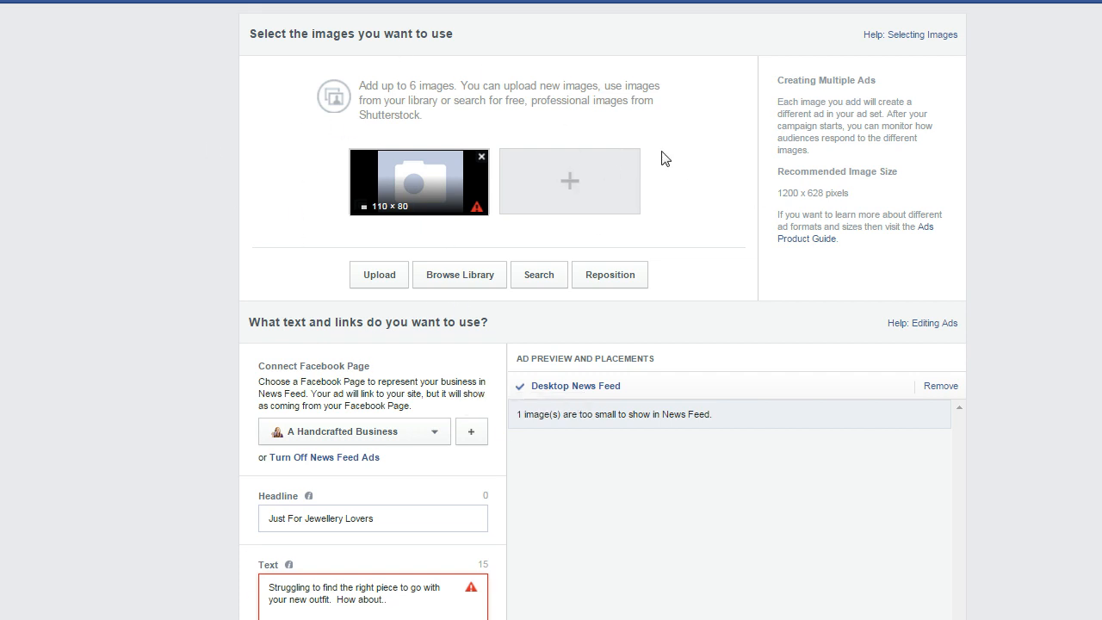
pyautogui.scroll(-1, 692, 179)
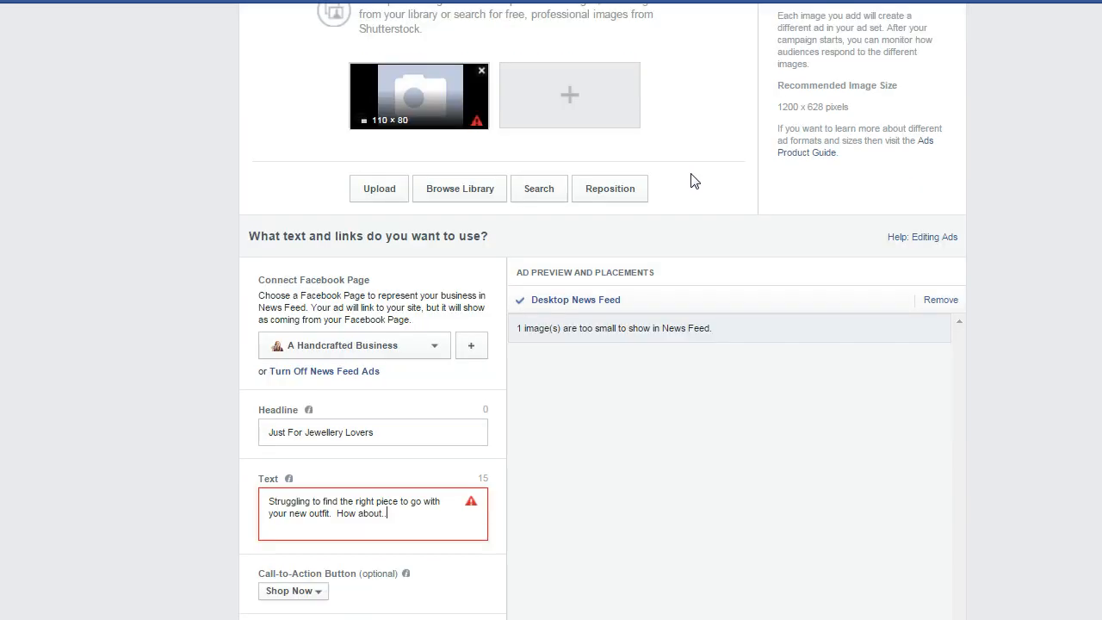
pyautogui.scroll(-3, 693, 181)
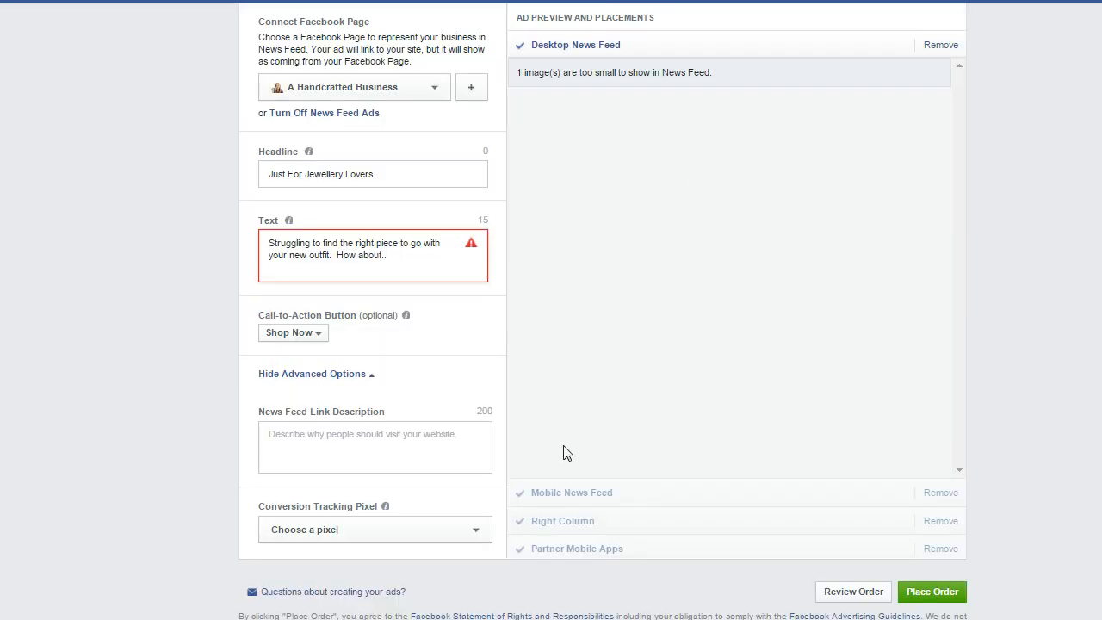